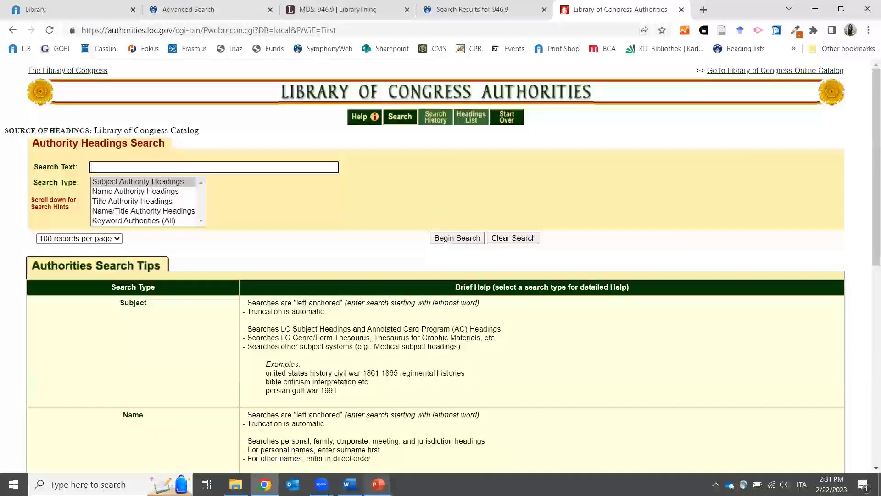
Switch to the slide show, follow the authorities.loc.gov link on the library search tips slide, and return to the Authority Headings Search page.
mouse_move(377, 484)
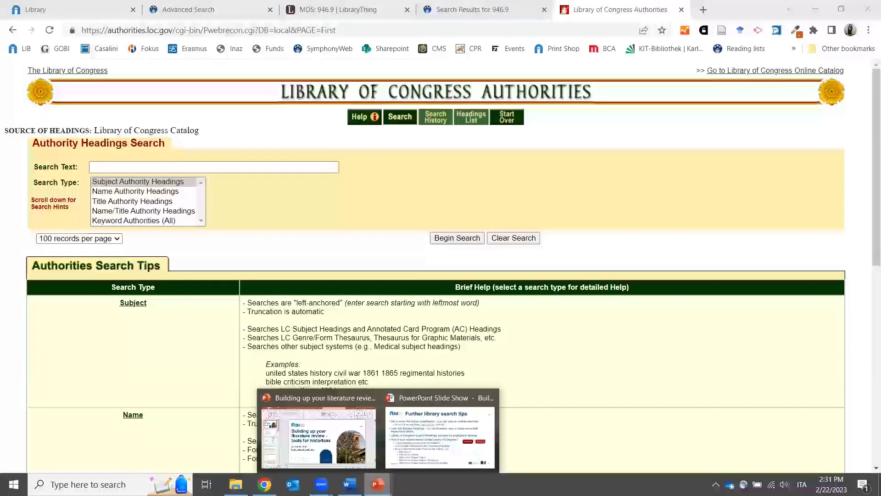
left_click(424, 464)
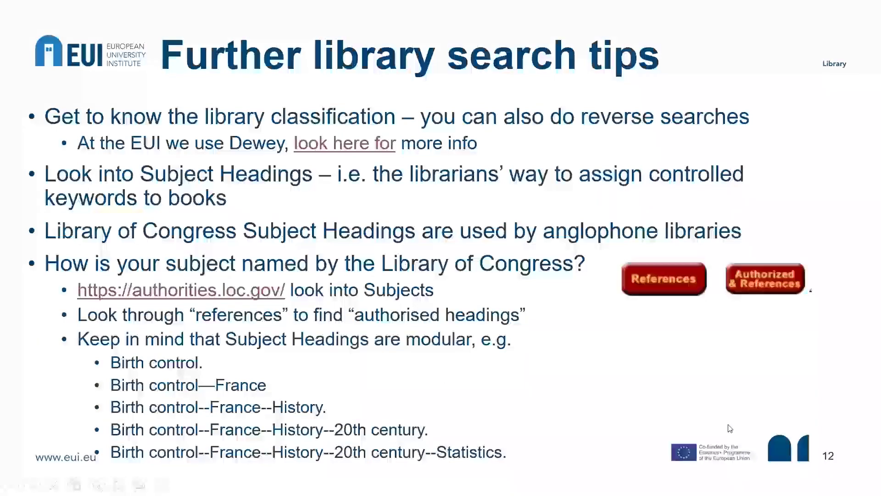
left_click(190, 290)
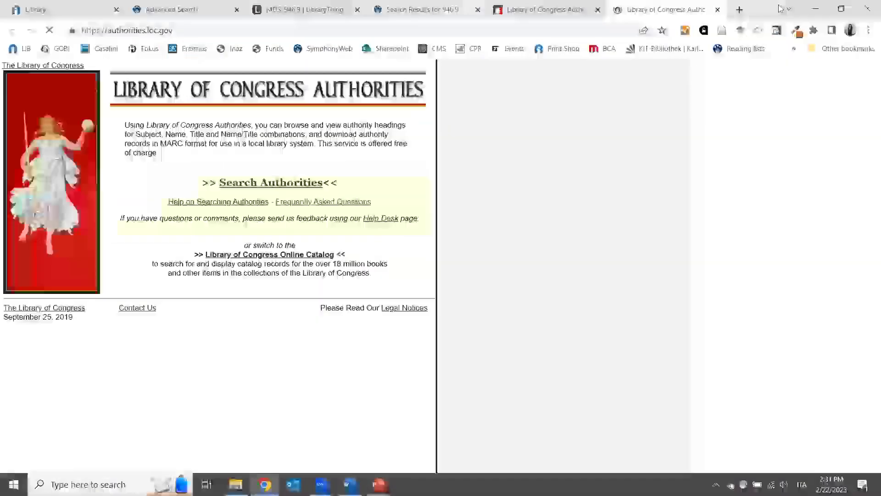
left_click(592, 5)
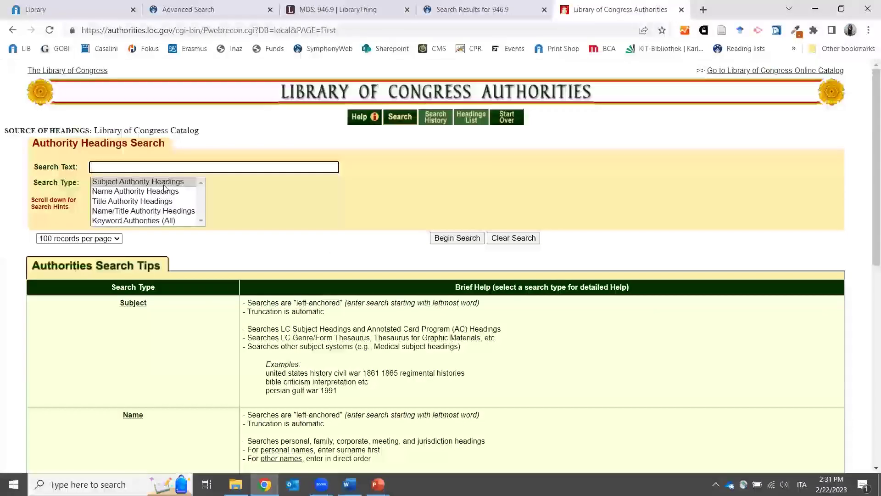
Search the Library of Congress Subject Authority Headings for "birth control".
left_click(155, 181)
left_click(158, 165)
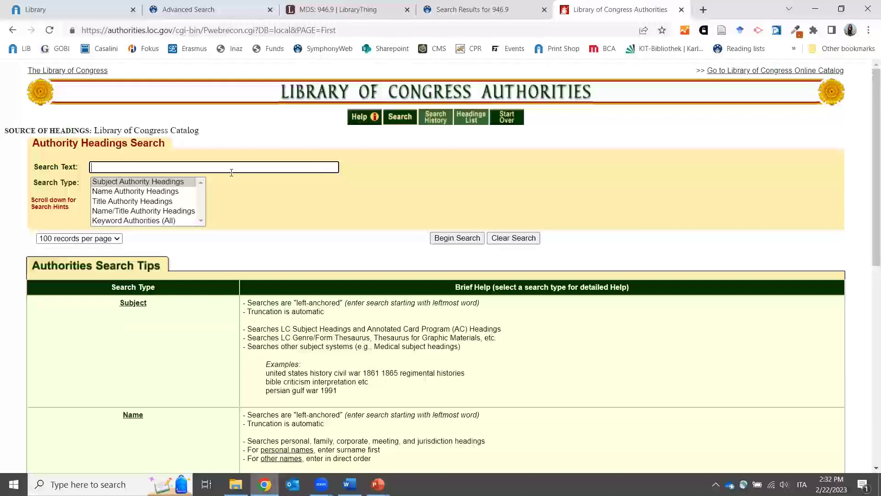
type("control")
key("Return")
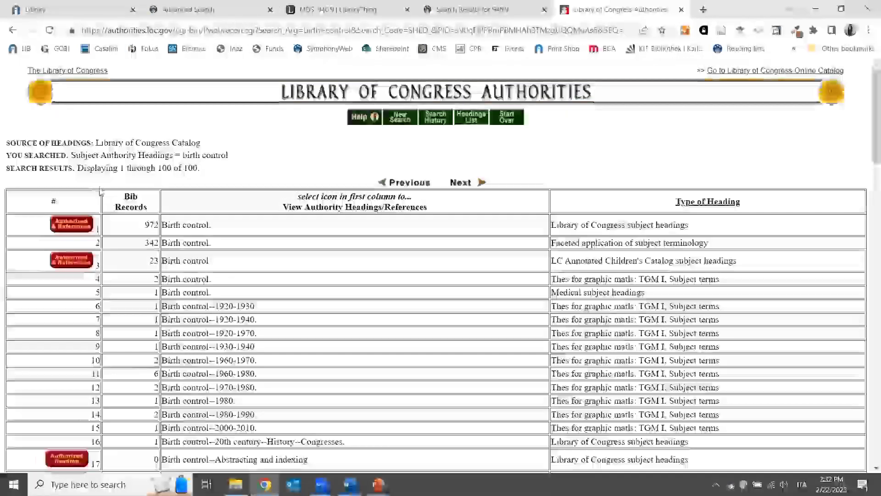
Open the references for "Birth control and astrology" in the headings list and view the authority record for "Astrology and birth control".
scroll(102, 199, "down", 1)
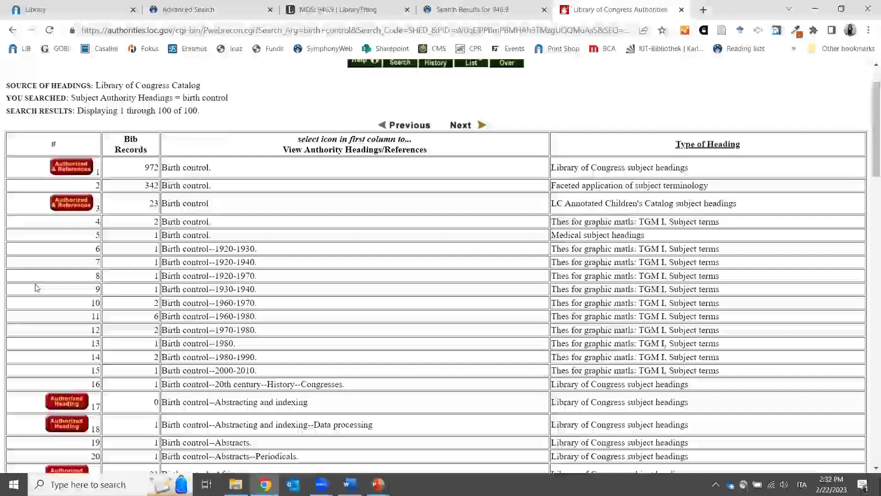
scroll(44, 312, "down", 8)
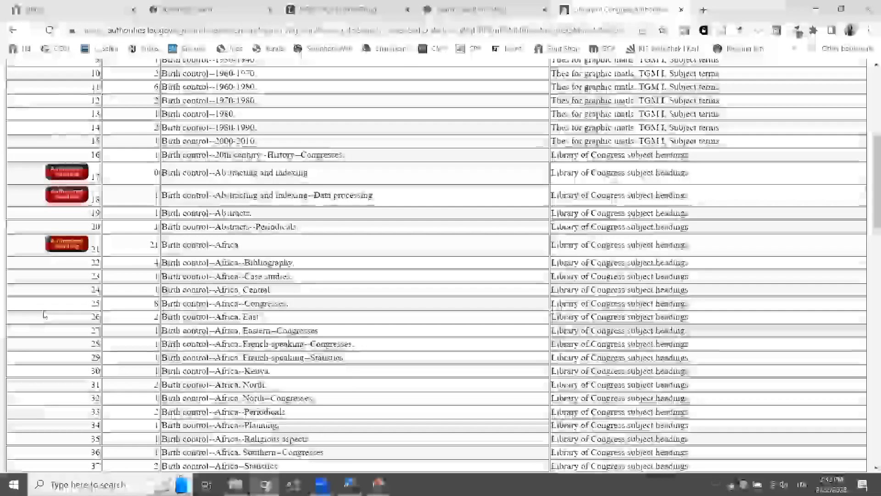
scroll(44, 316, "up", 5)
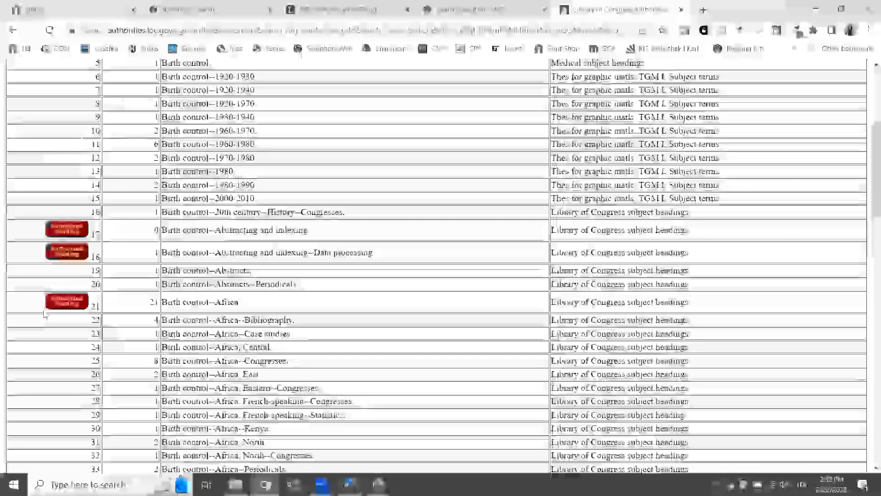
scroll(44, 314, "up", 5)
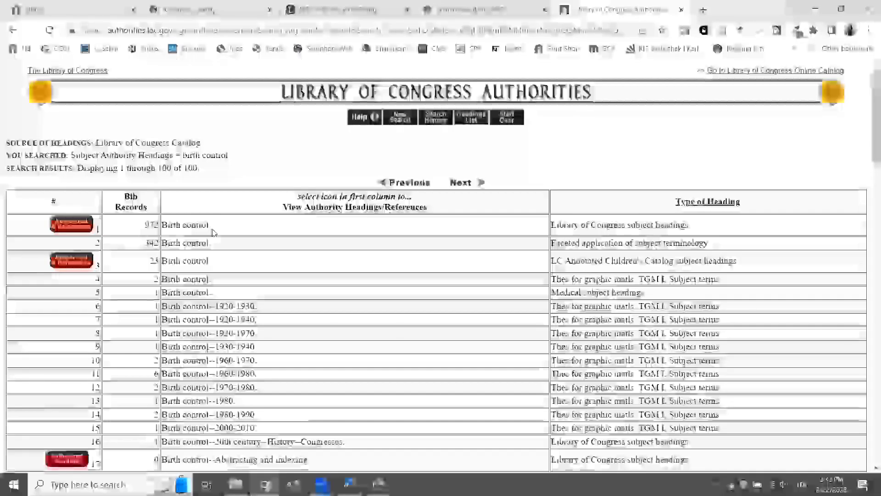
scroll(208, 253, "down", 18)
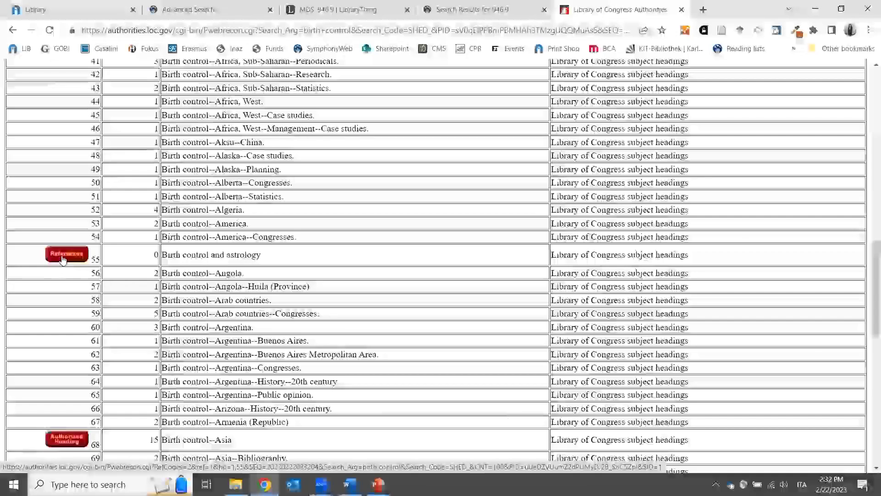
left_click(63, 258)
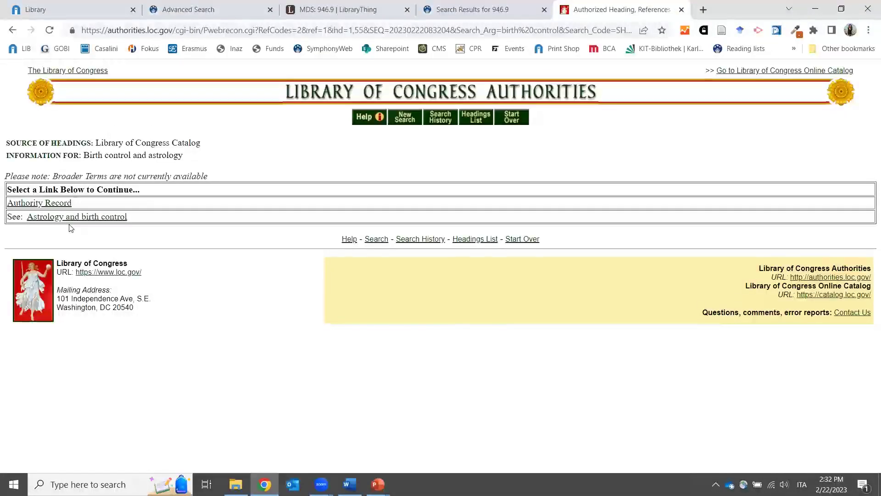
left_click(13, 205)
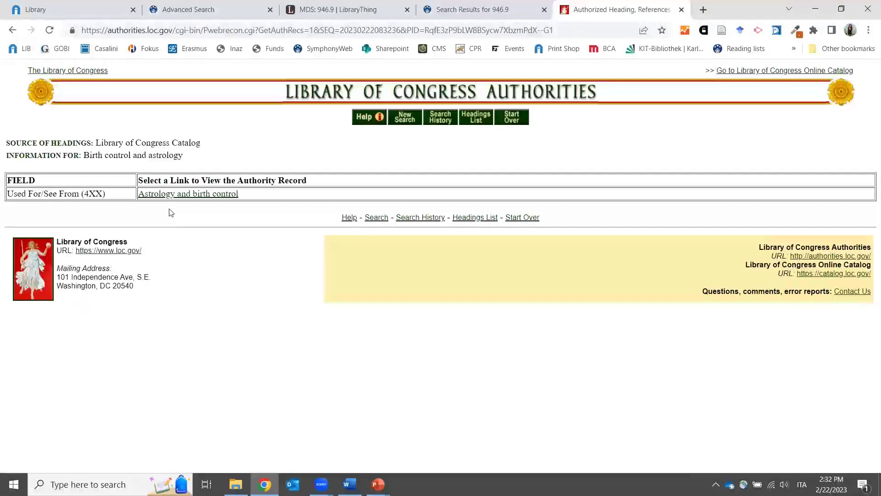
left_click(210, 195)
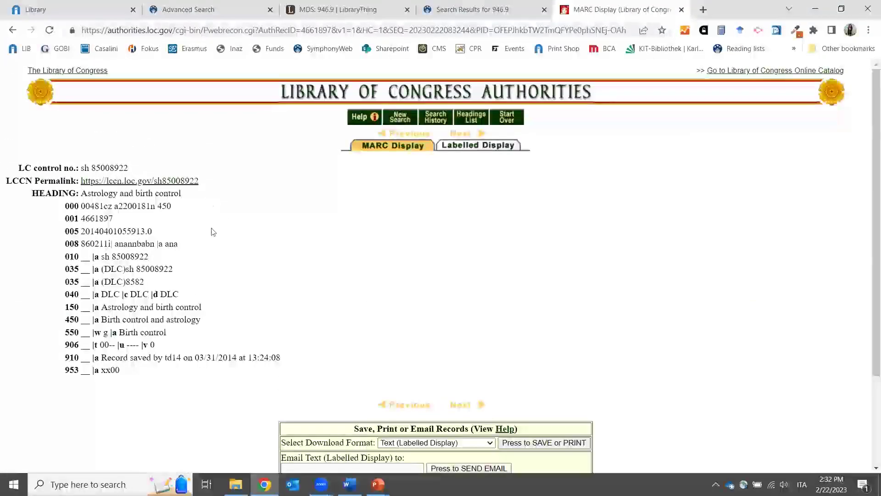
Return to the birth control headings list and follow the "Birth control and astrology" see-reference to the heading "Astrology and birth control".
left_click(12, 32)
left_click(12, 31)
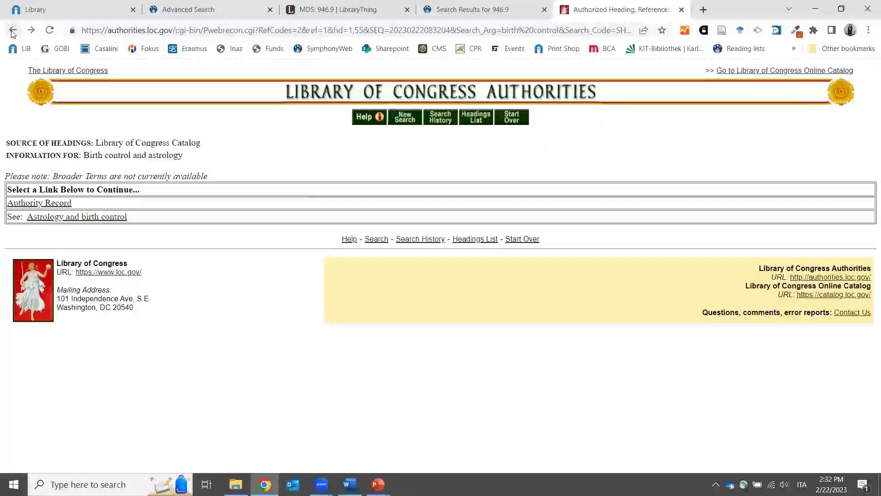
left_click(12, 31)
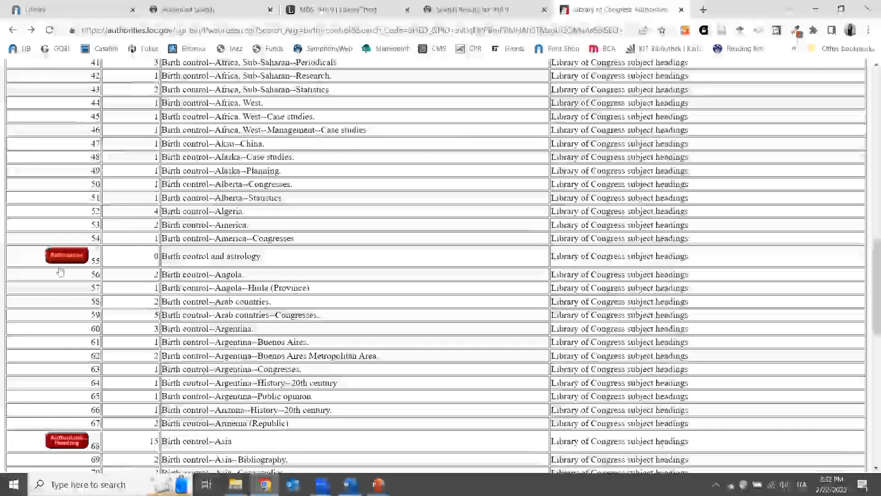
scroll(116, 410, "down", 2)
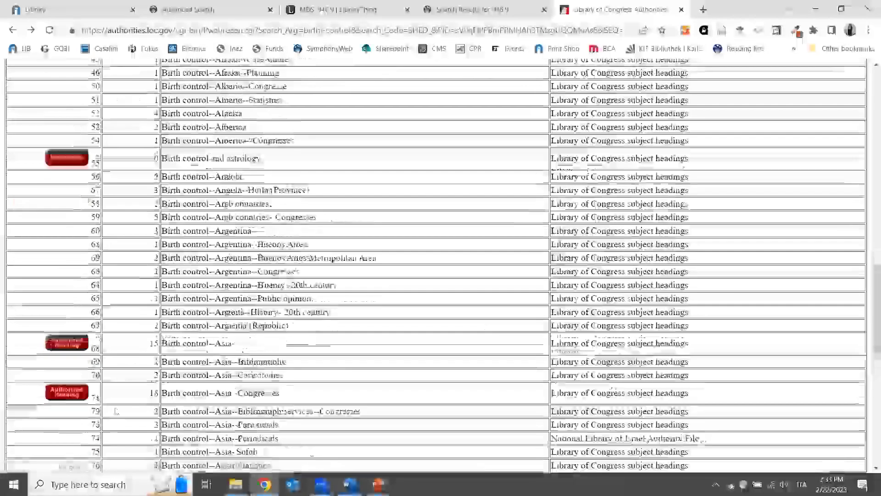
scroll(116, 410, "down", 2)
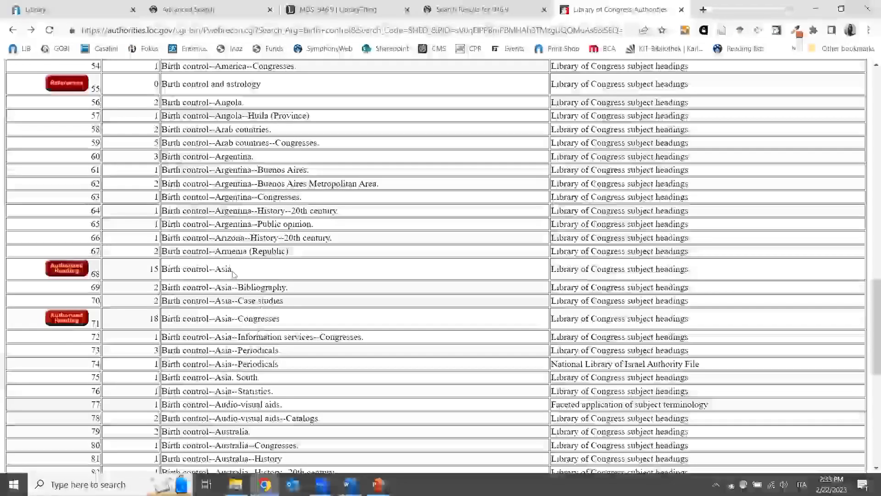
scroll(92, 201, "up", 3)
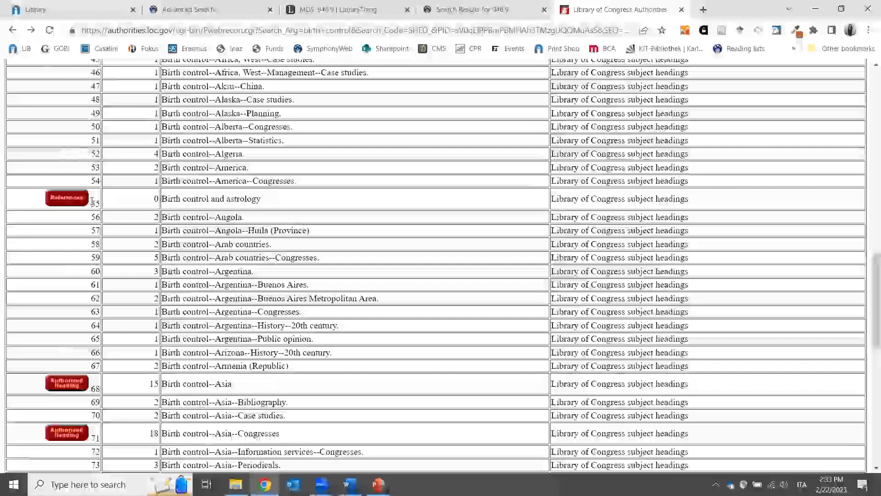
left_click(82, 201)
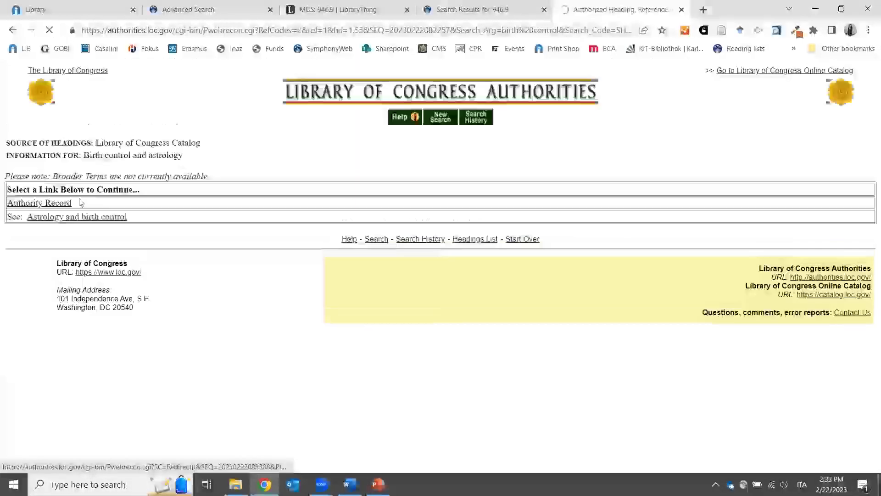
left_click(34, 218)
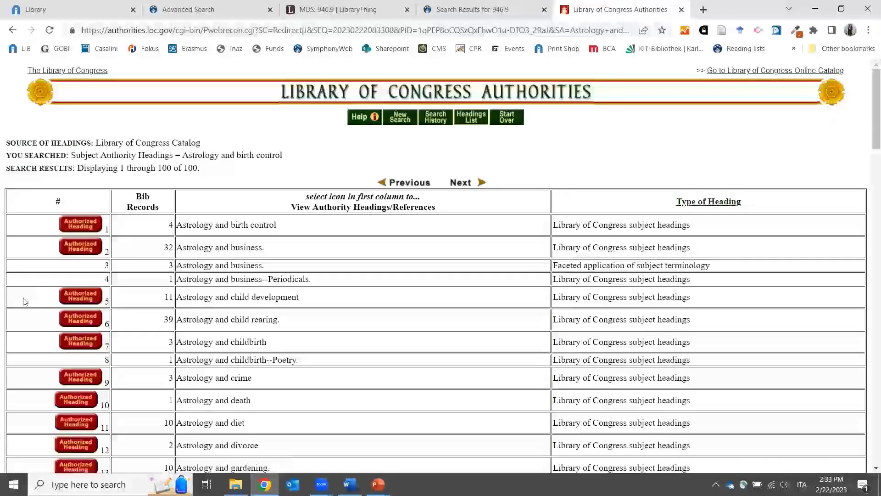
Close the authorities page and search the EUI library catalogue in All Fields for "medicine france history".
left_click(682, 9)
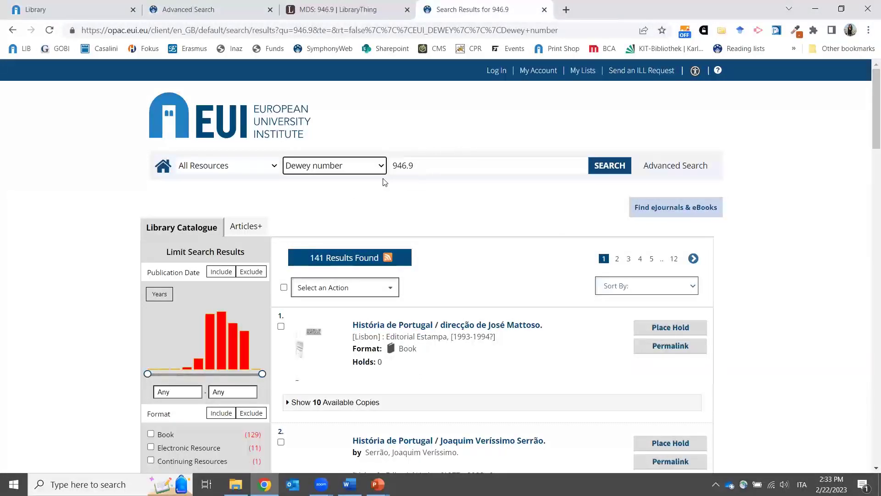
left_click(358, 167)
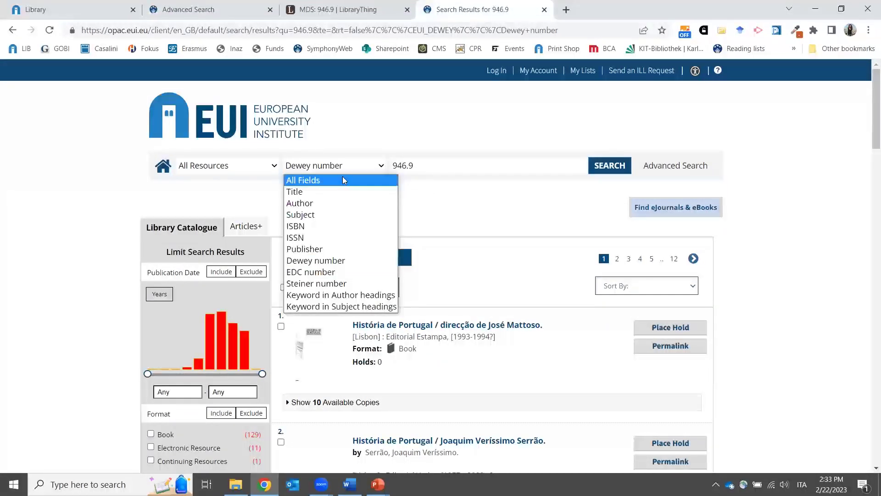
left_click(342, 178)
double_click(443, 166)
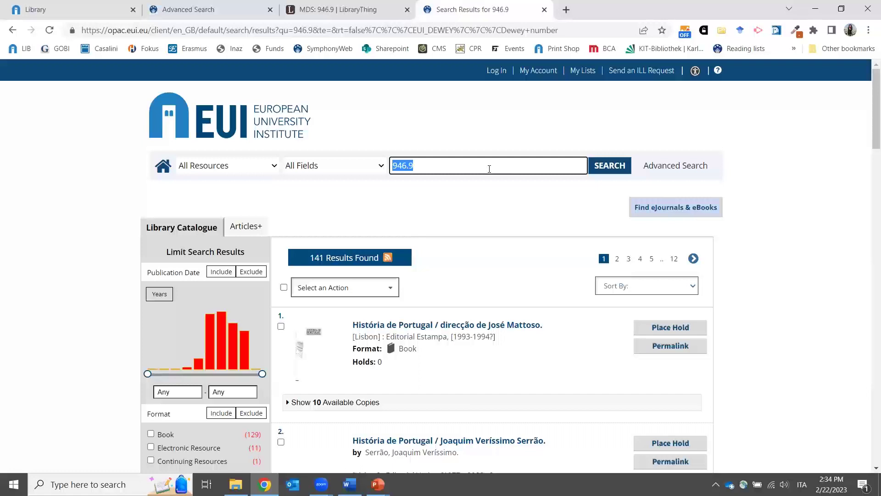
type("medicine france history")
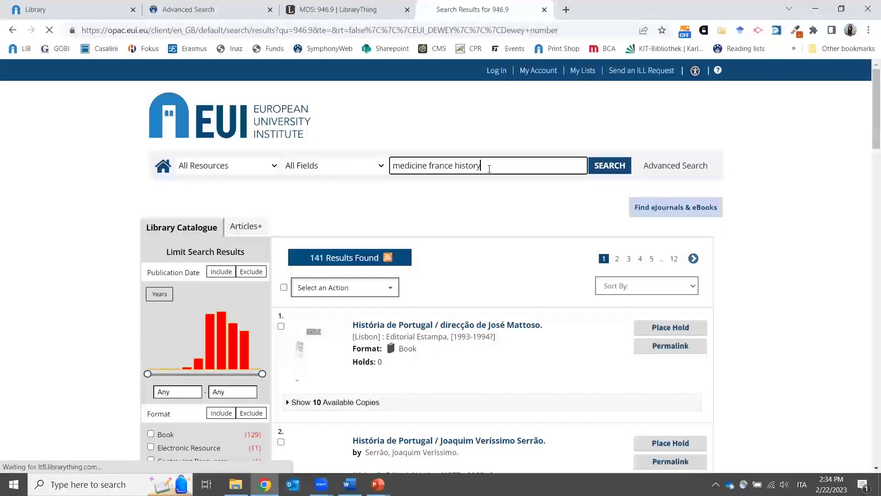
key("Return")
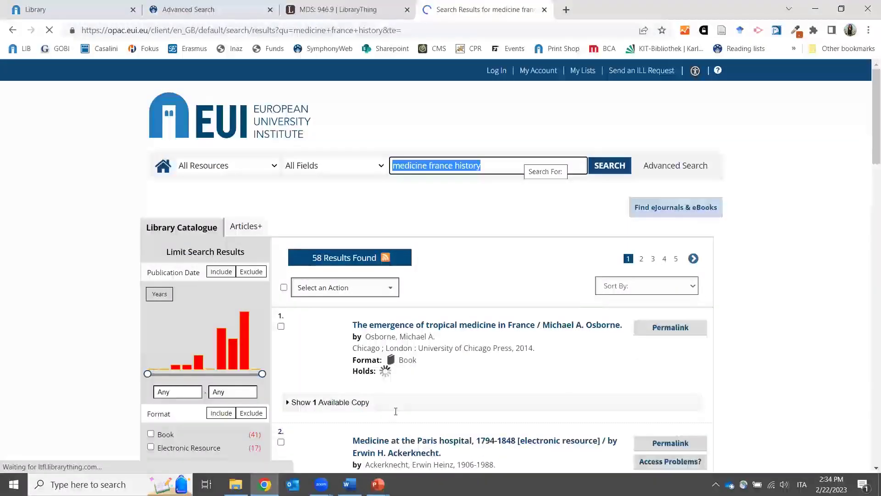
Narrow the catalogue search by adding "women" to the query "medicine france history".
left_click(512, 170)
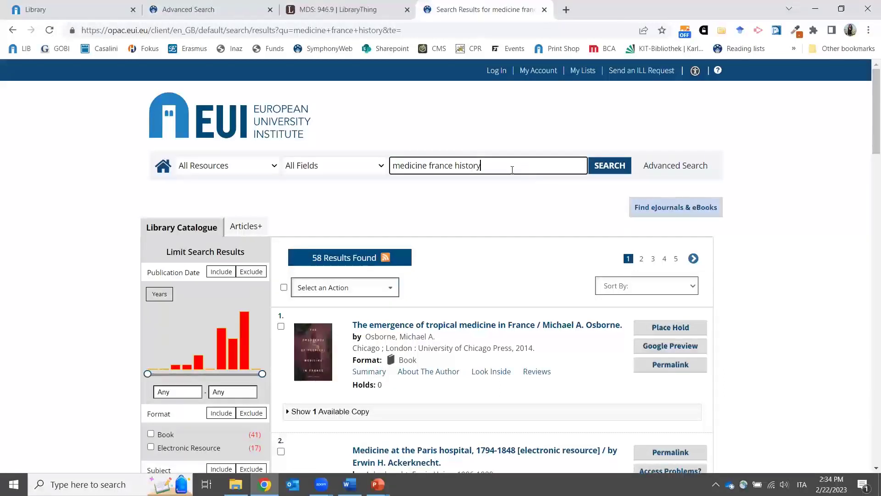
type("women")
key("Return")
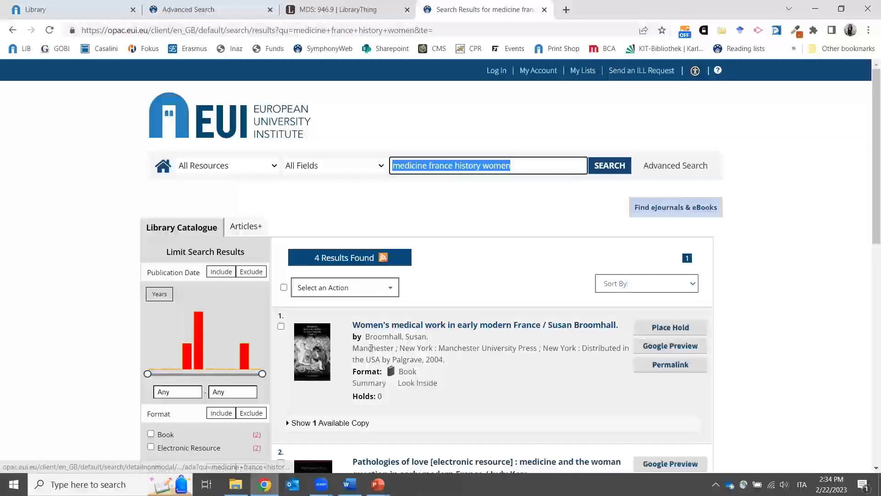
Open the record for "Women's medical work in early modern France" and copy its subject term "Medicine -- France -- History -- 16th century.".
left_click(360, 325)
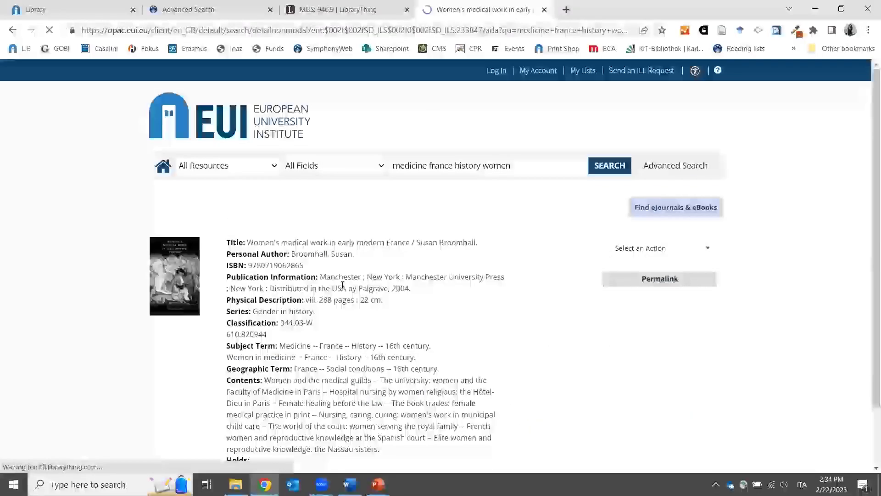
scroll(343, 288, "down", 1)
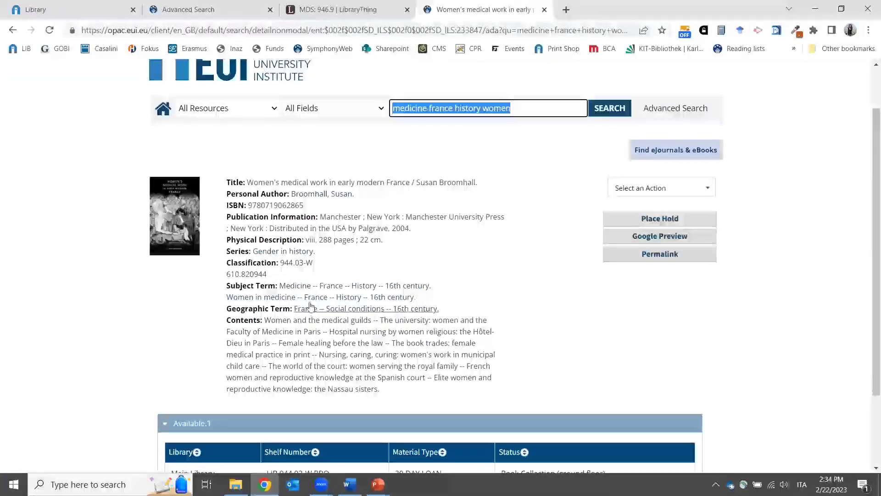
left_click_drag(432, 286, 281, 289)
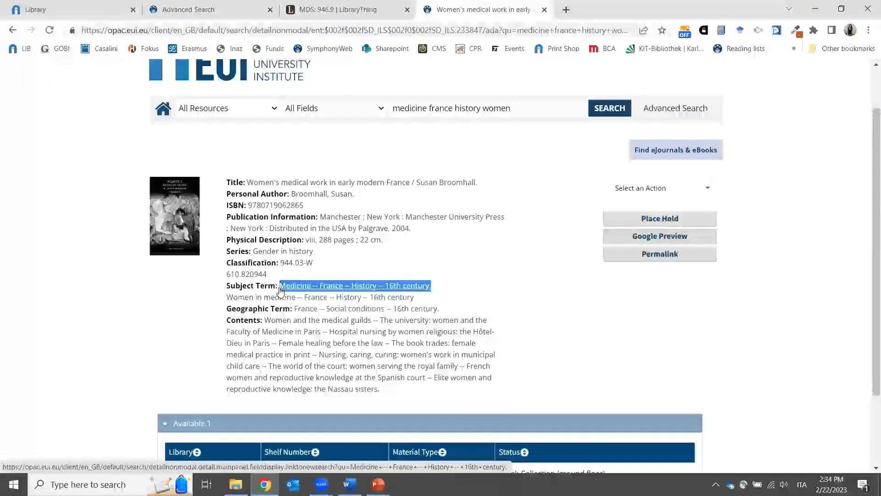
right_click(289, 285)
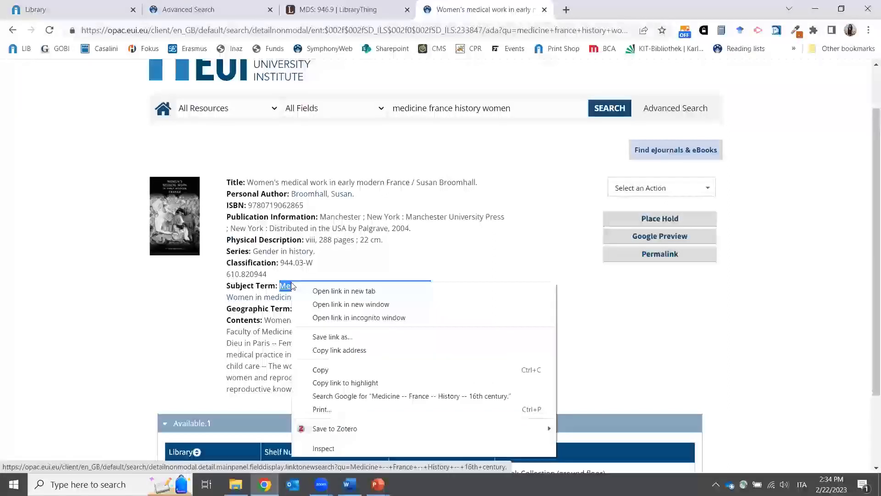
left_click(322, 366)
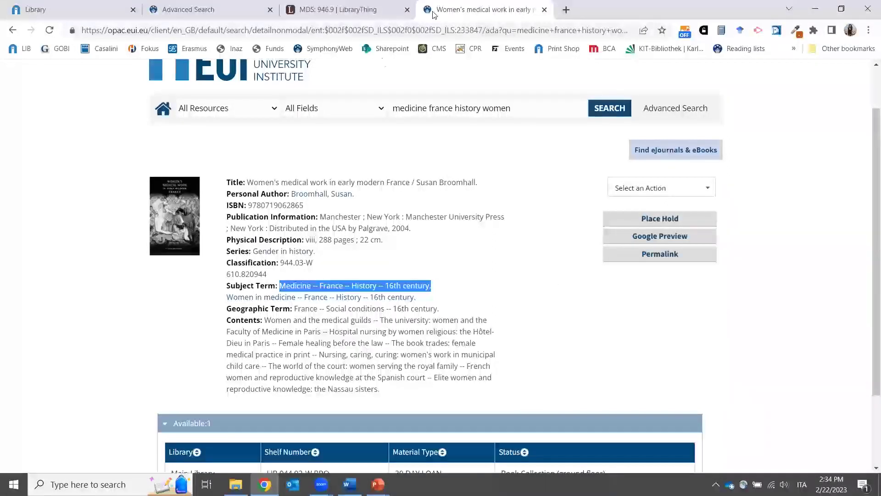
Leave the catalogue record, open worldcat.org in a new tab and bring up its advanced search form.
left_click(13, 29)
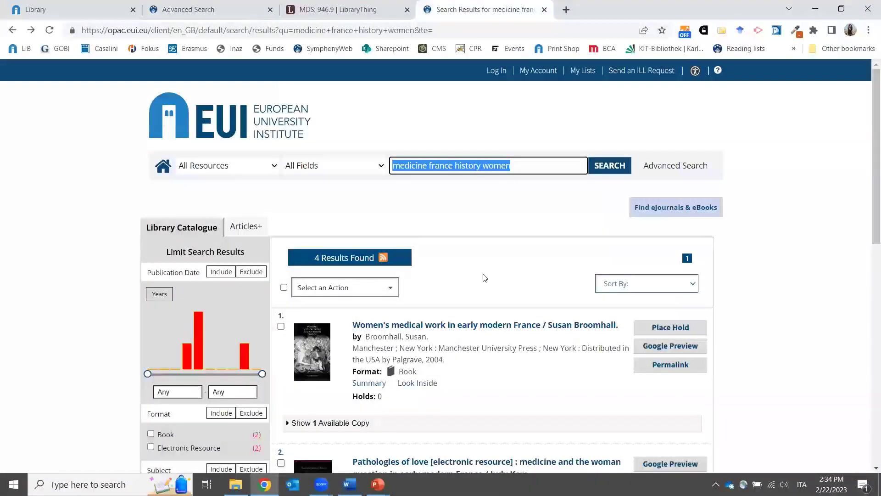
left_click(565, 10)
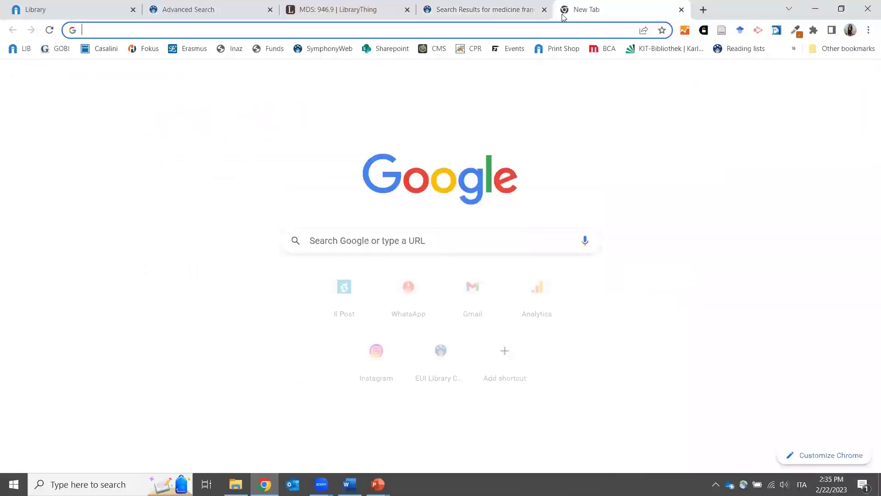
type("worldcat.org")
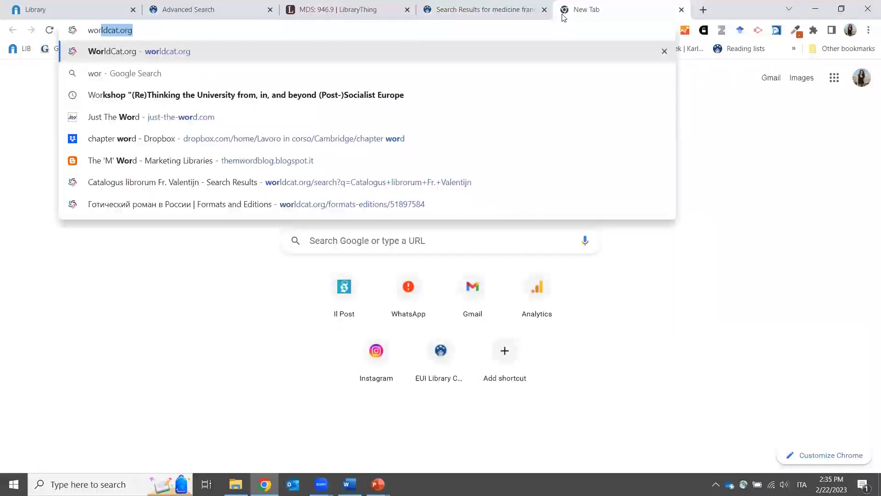
key("Return")
left_click(335, 291)
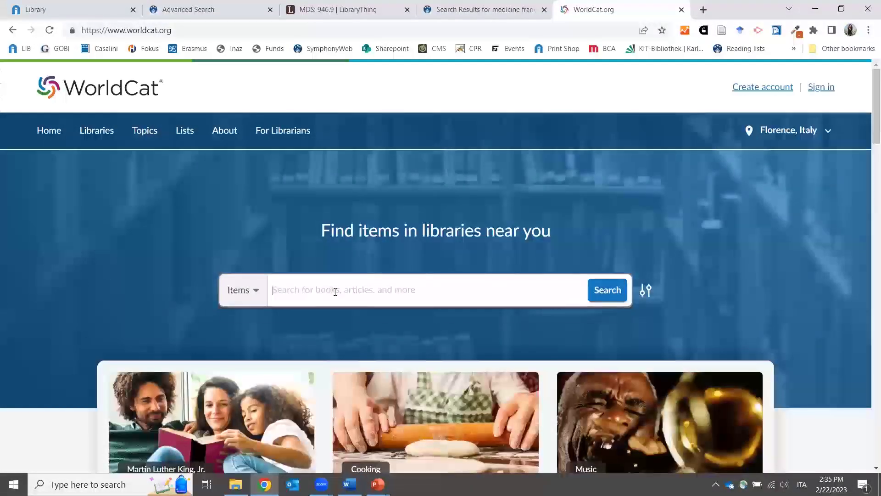
right_click(334, 292)
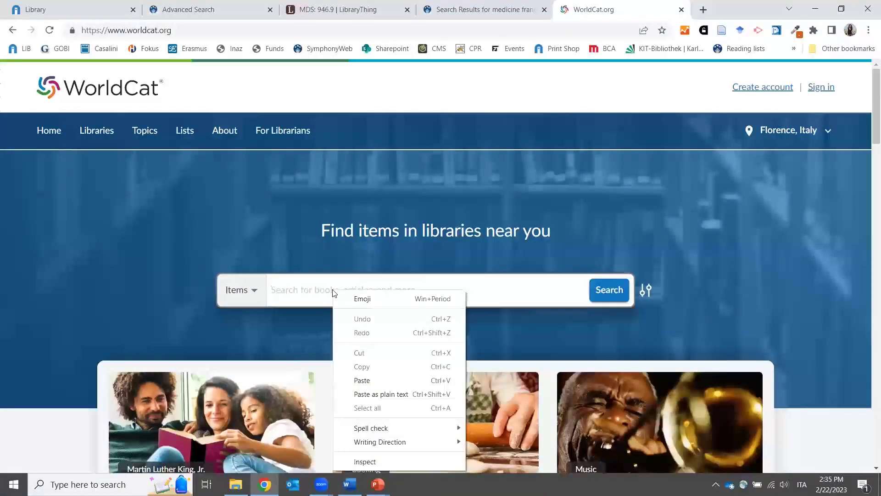
left_click(647, 290)
left_click(646, 290)
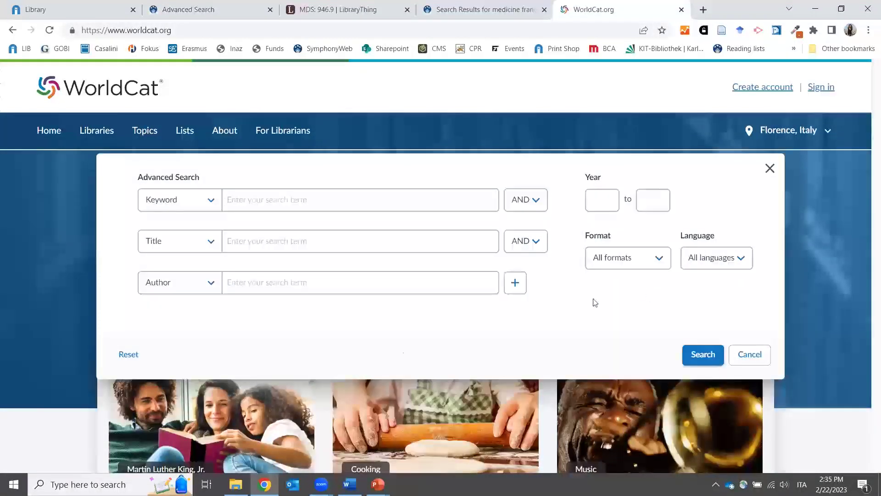
Set the first search field to Subject and paste the copied term "Medicine -- France -- History -- 16th century.".
left_click(213, 202)
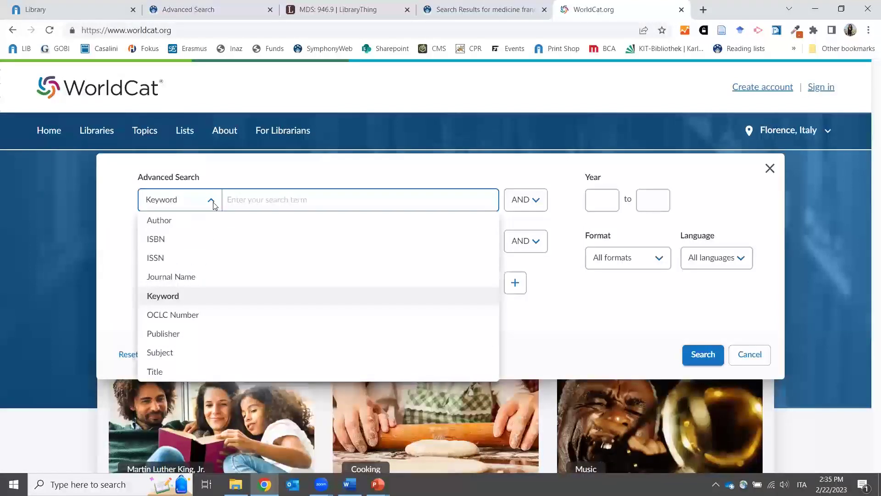
left_click(183, 353)
left_click(278, 199)
right_click(278, 199)
left_click(339, 290)
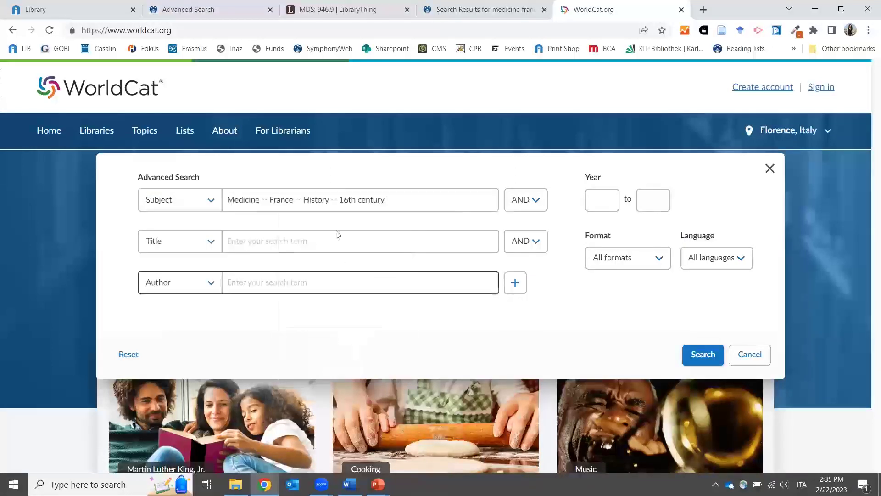
Remove the double dashes from the subject term, search WorldCat for "Medicine France History 16th century." and look through the results.
left_click(339, 199)
key("BackSpace")
key("BackSpace")
key("BackSpace")
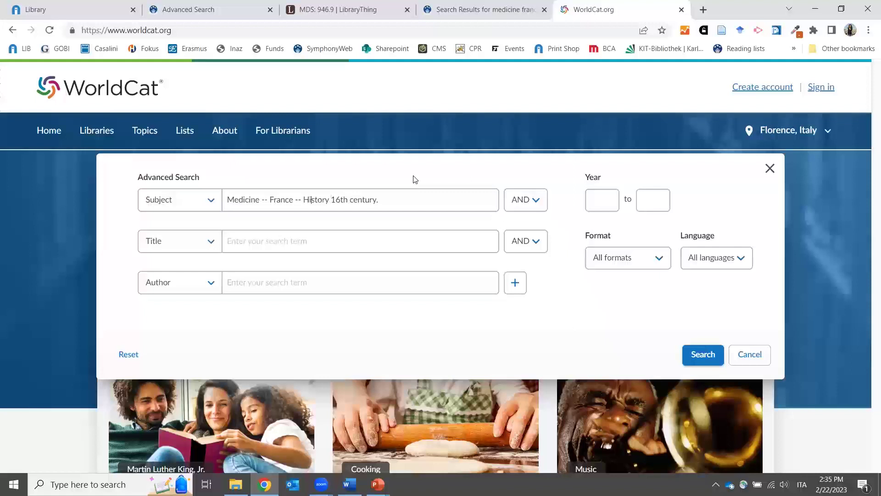
key("BackSpace")
key("BackSpace")
key("BackSpace")
key("BackSpace")
key("BackSpace")
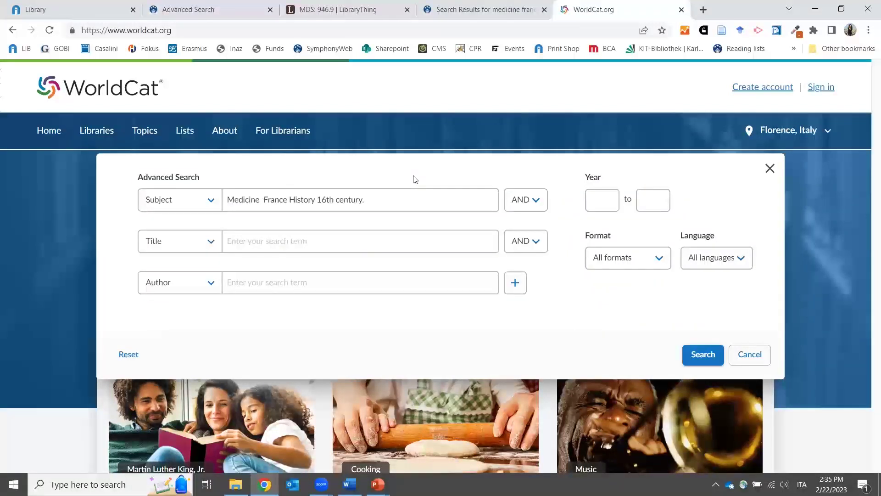
left_click(702, 355)
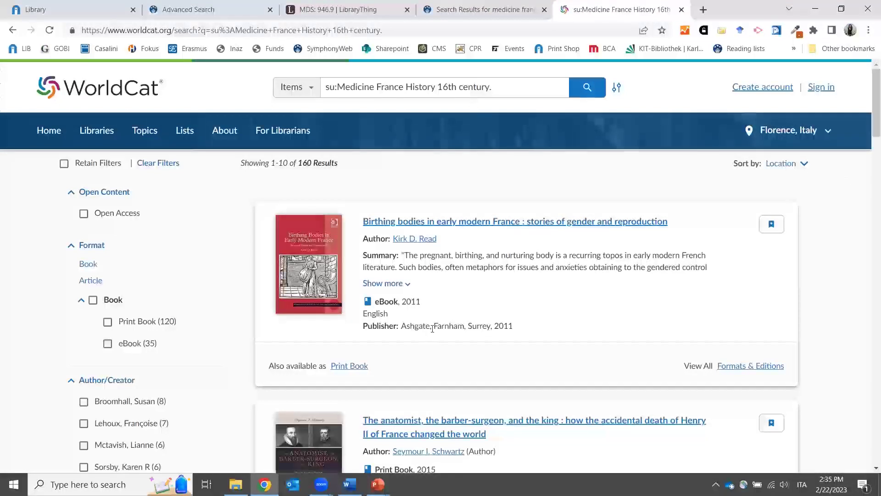
scroll(441, 298, "down", 3)
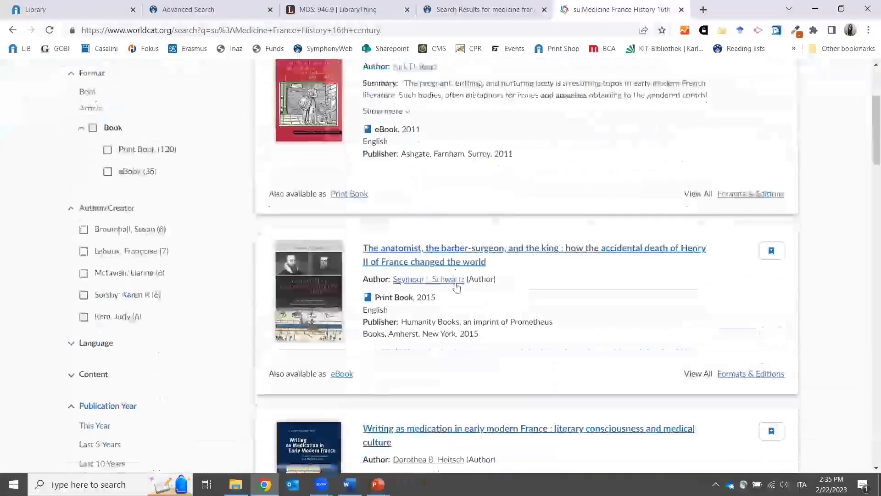
scroll(457, 286, "down", 4)
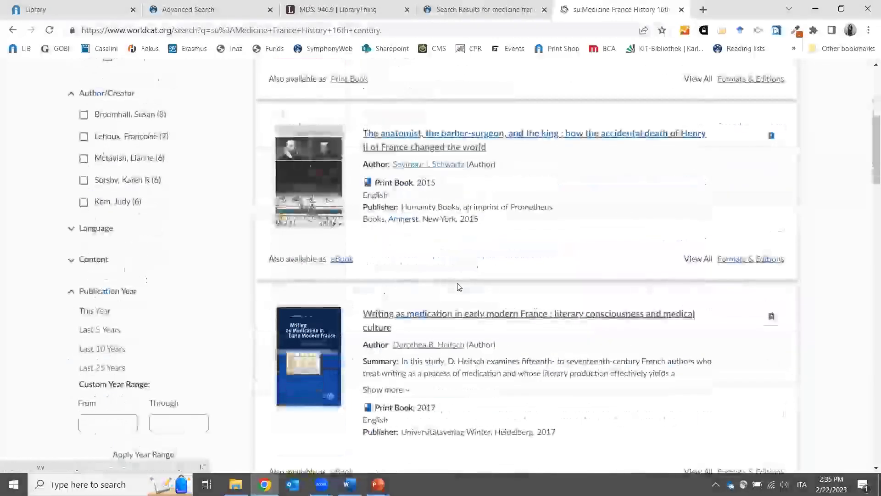
scroll(459, 287, "up", 4)
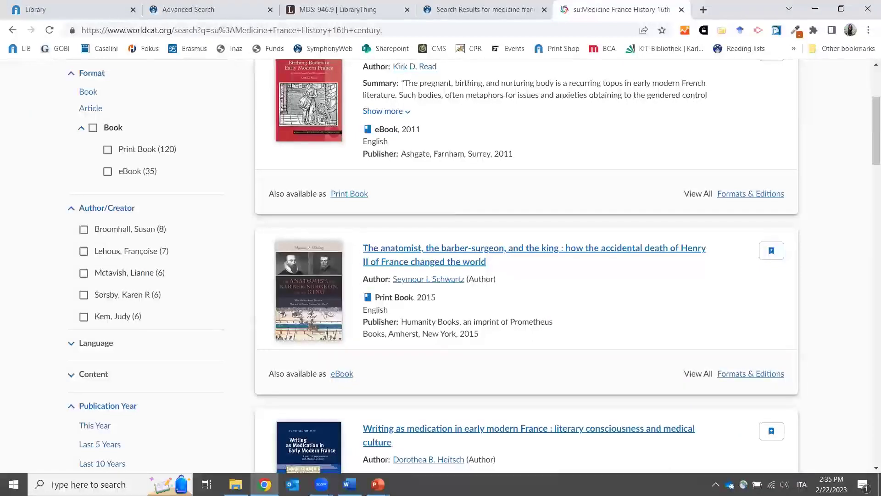
Switch to the PowerPoint slide show and advance to the slide "Bibliographical databases at the EUI".
mouse_move(377, 484)
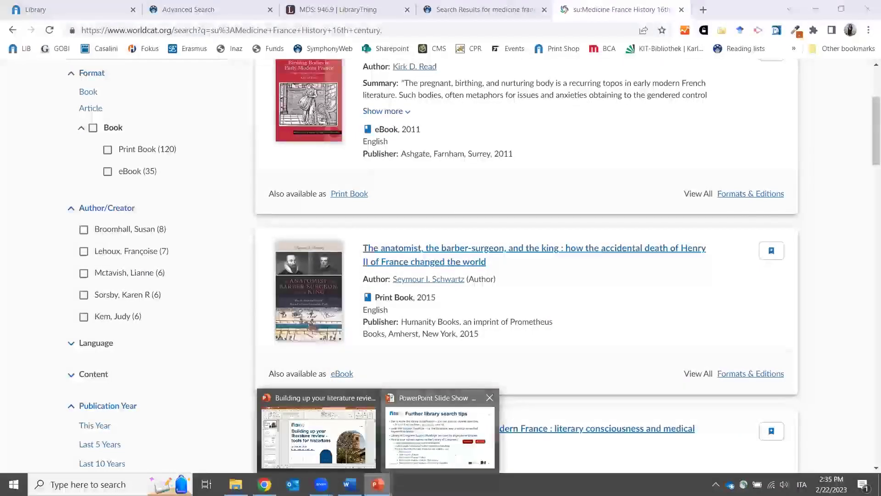
left_click(439, 436)
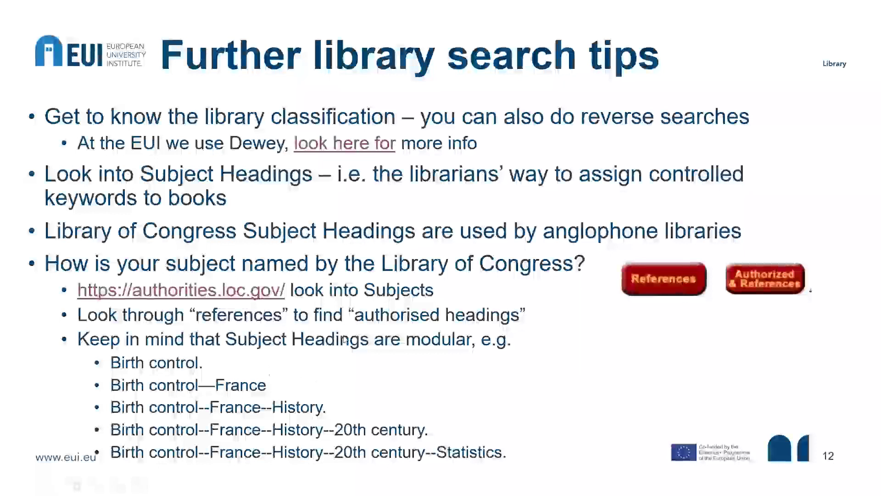
key("Right")
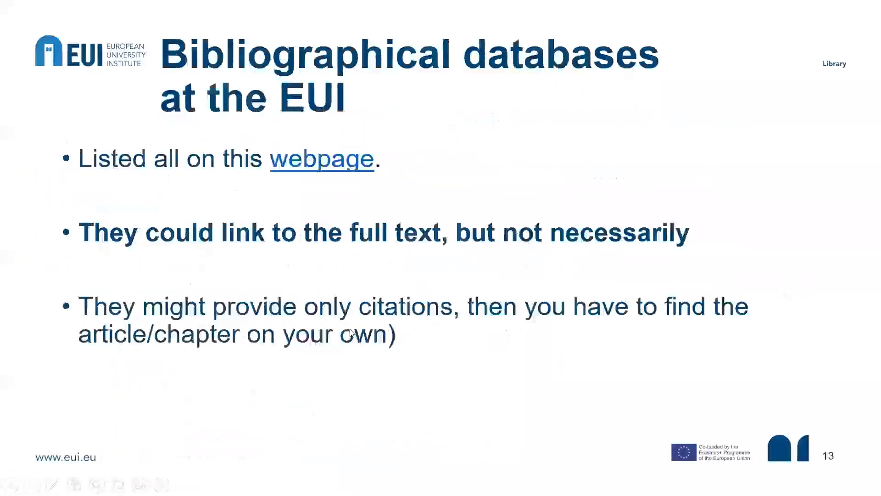
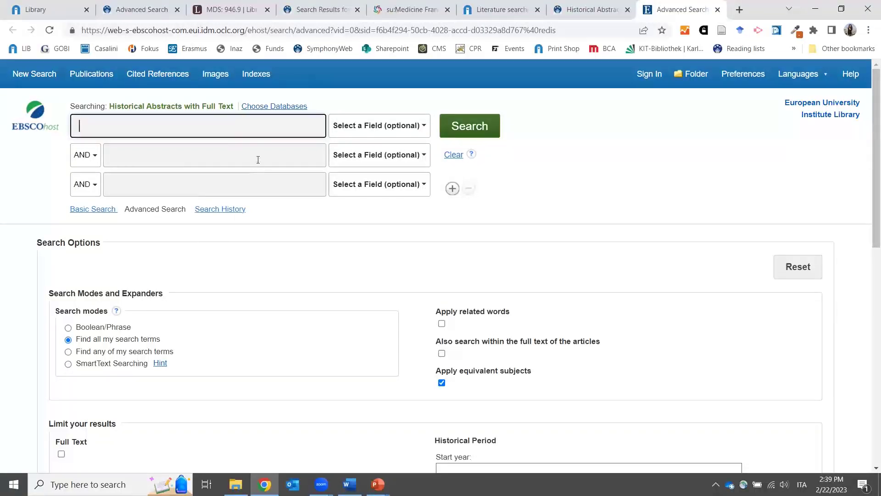
Examine the searchable fields and the search modes offered in the Historical Abstracts advanced search.
left_click(368, 127)
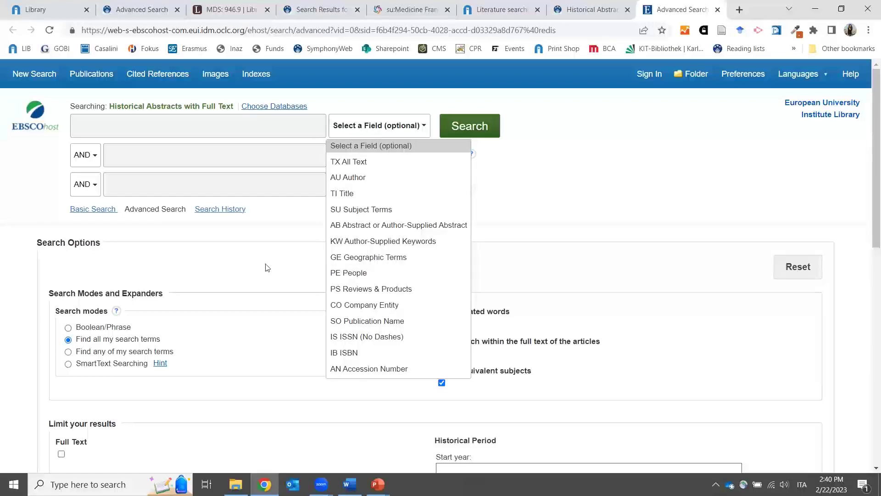
left_click(285, 248)
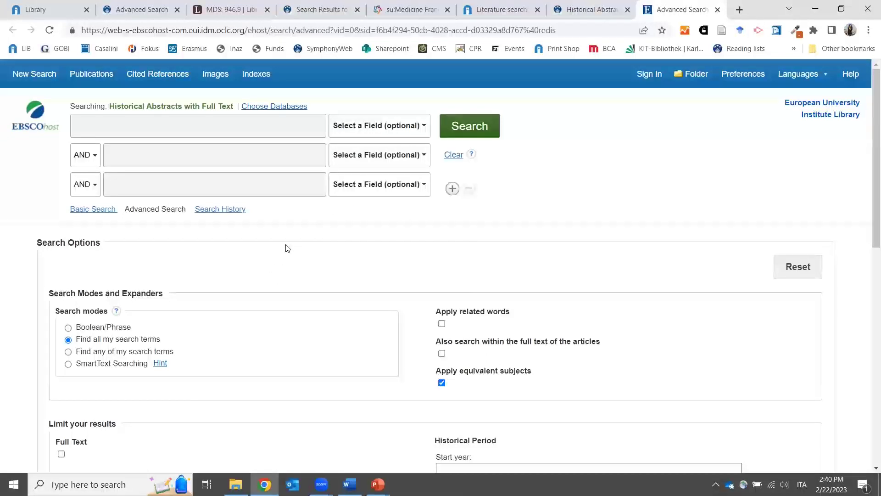
scroll(287, 248, "down", 1)
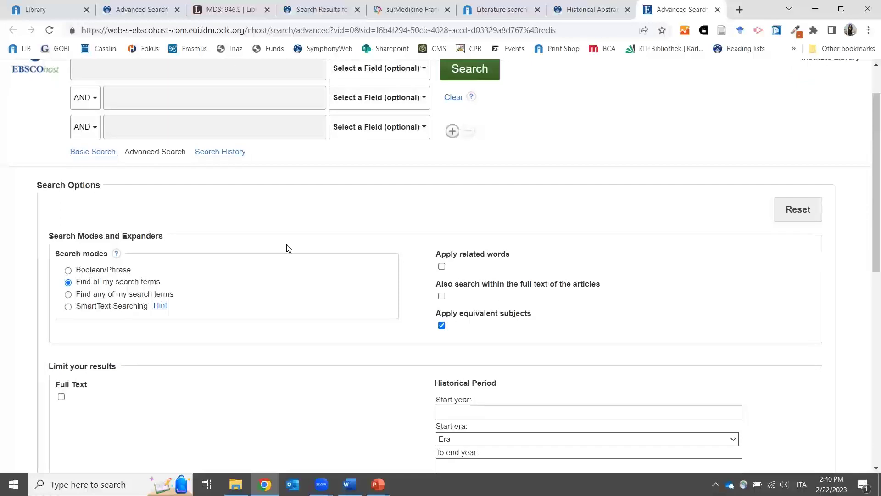
scroll(289, 248, "up", 1)
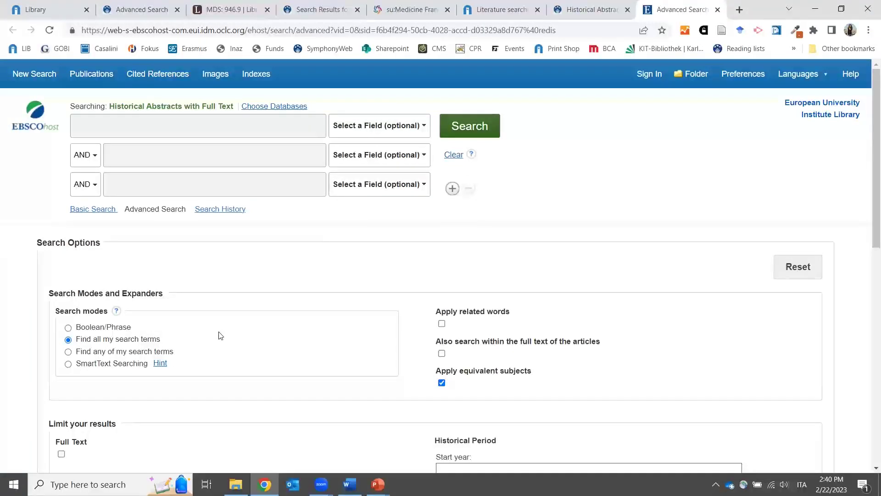
Try limiting the results to Full Text and clear that limiter again.
scroll(221, 335, "down", 1)
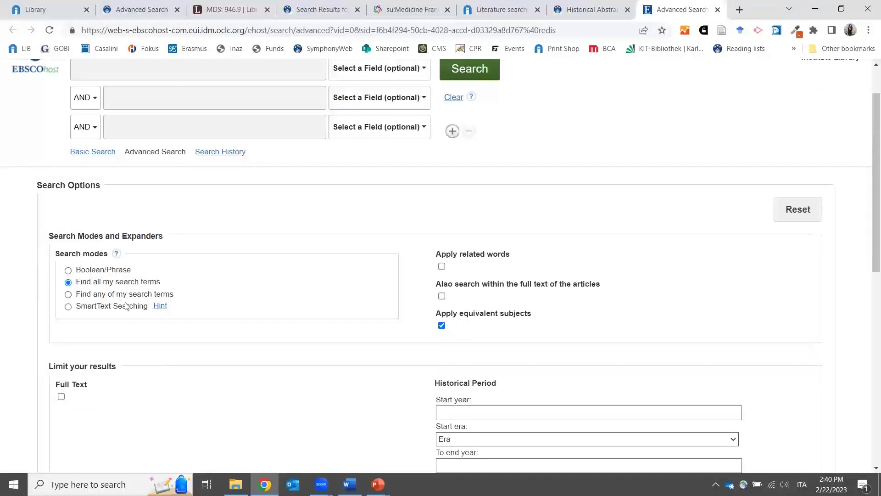
scroll(136, 310, "down", 2)
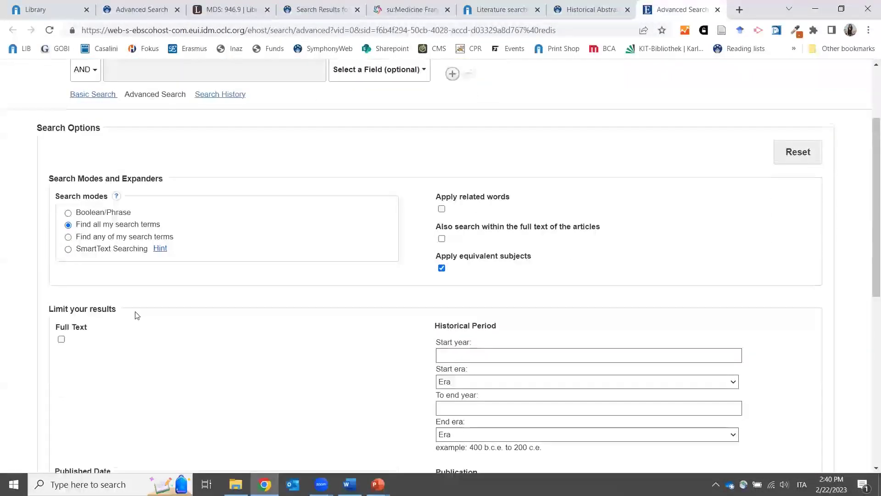
left_click(61, 283)
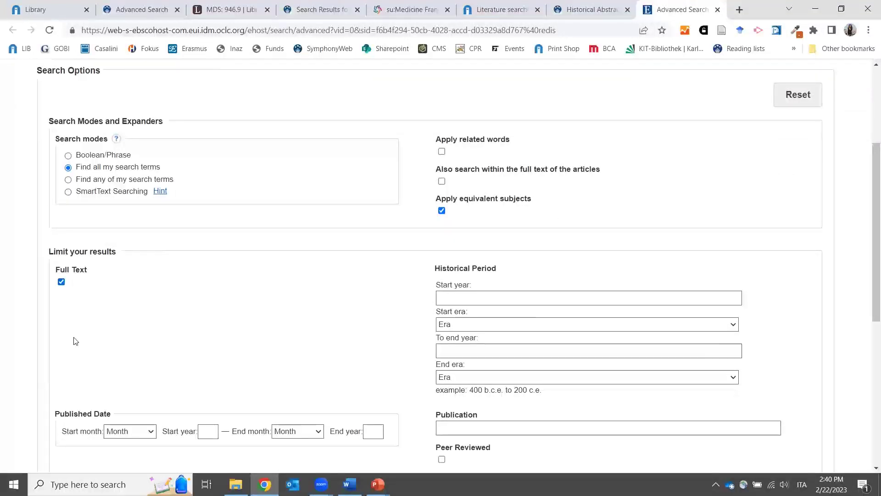
left_click(61, 282)
Limit the Historical Abstracts search to Peer Reviewed publications.
scroll(76, 308, "down", 5)
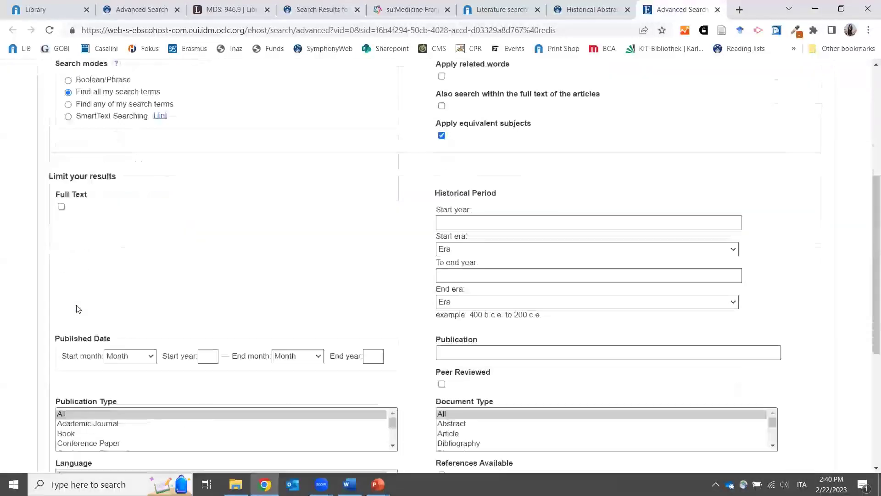
scroll(77, 308, "down", 2)
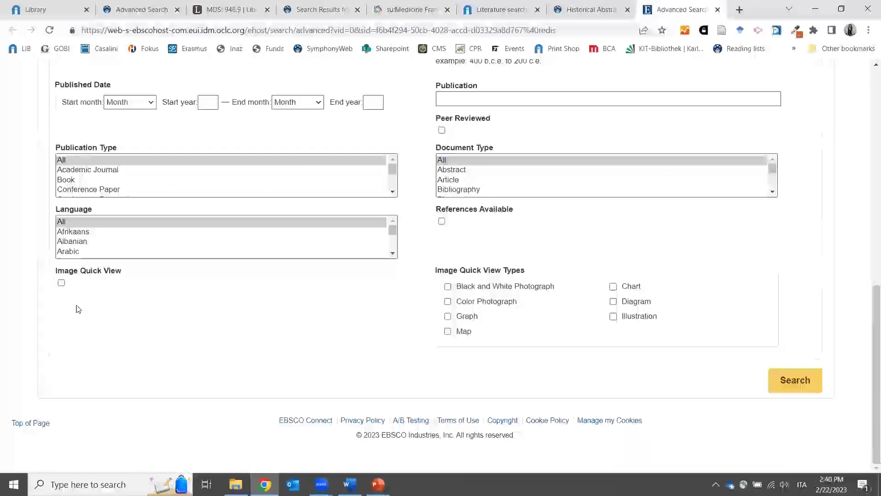
left_click(441, 130)
Set the Historical Period limiter to start year 1400 and end year 1700.
scroll(438, 220, "up", 3)
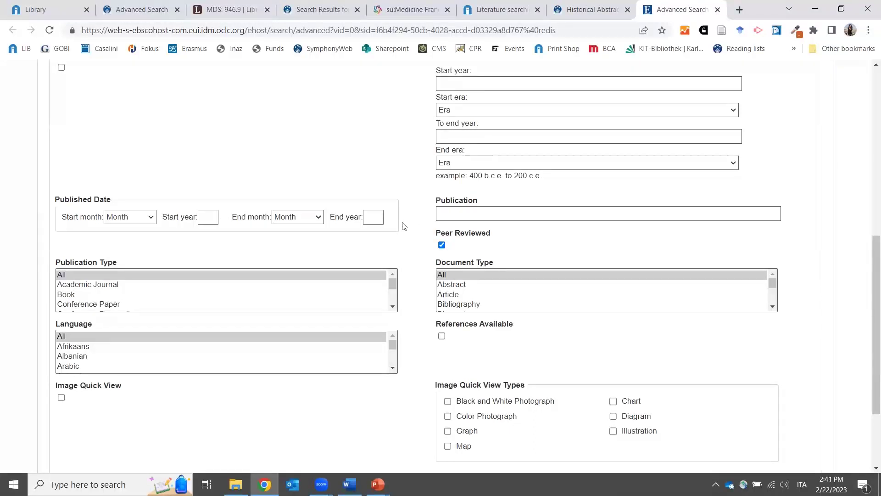
scroll(415, 228, "up", 2)
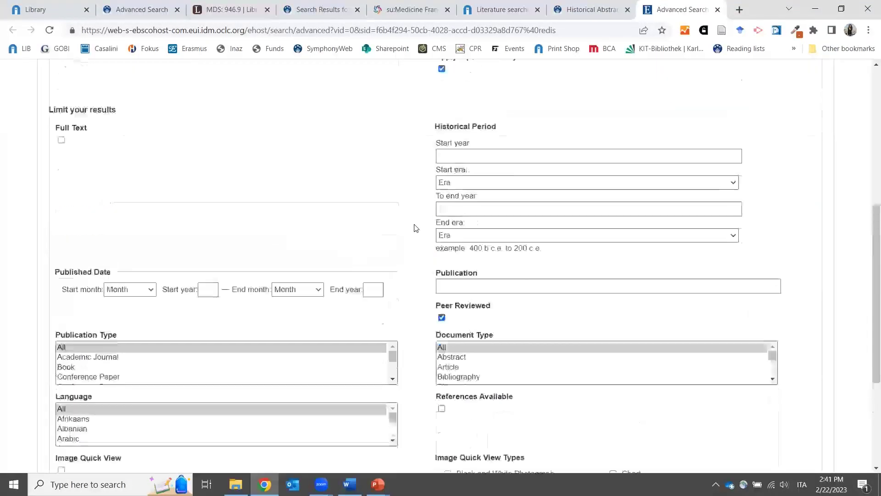
scroll(415, 228, "up", 2)
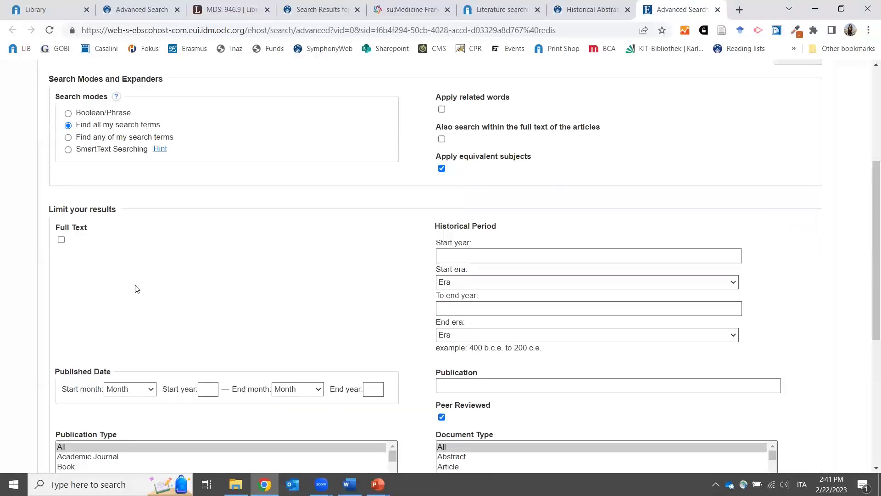
left_click(602, 261)
left_click(352, 263)
left_click(472, 260)
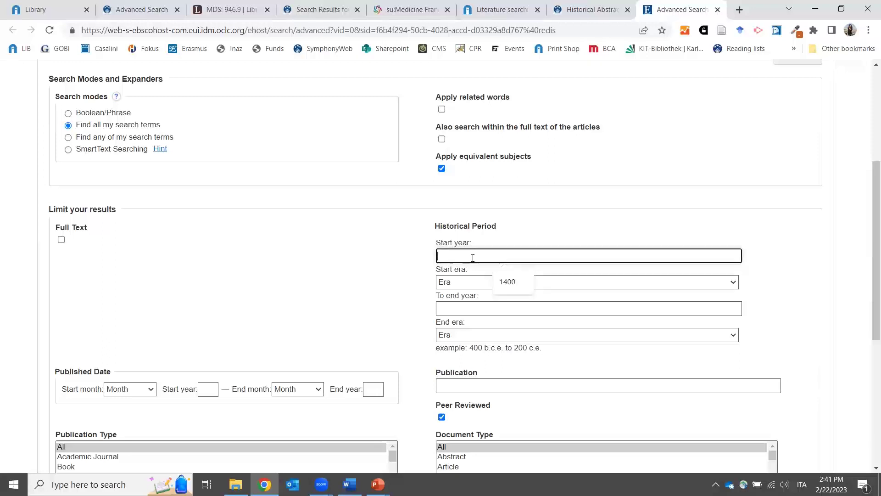
left_click(507, 282)
left_click(498, 308)
left_click(507, 334)
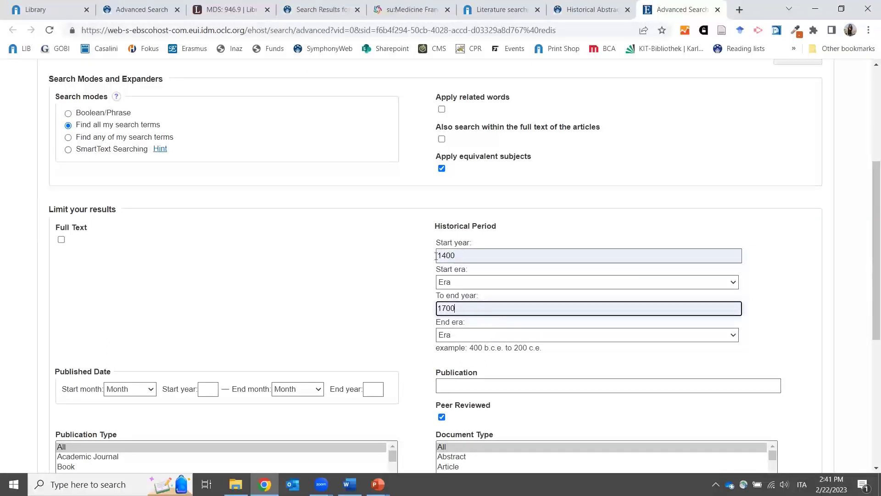
Examine the remaining limiters for published date, publication type, document type, language and image types.
scroll(398, 284, "down", 2)
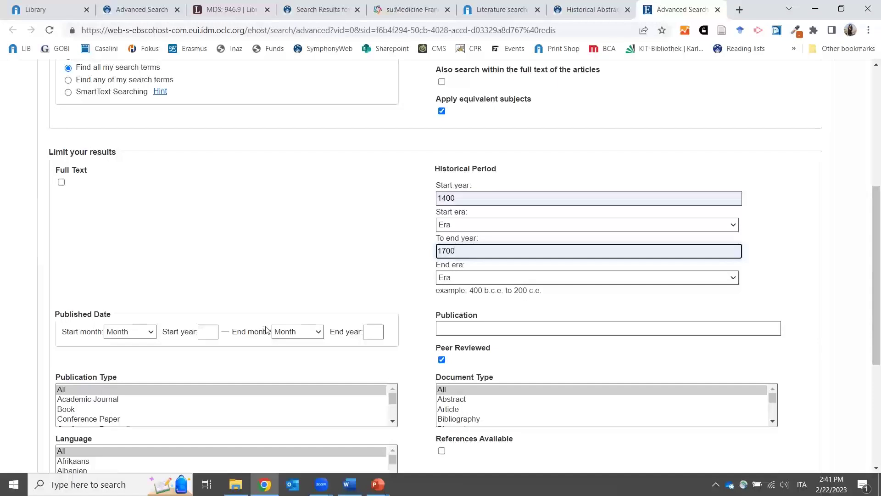
scroll(235, 350, "down", 1)
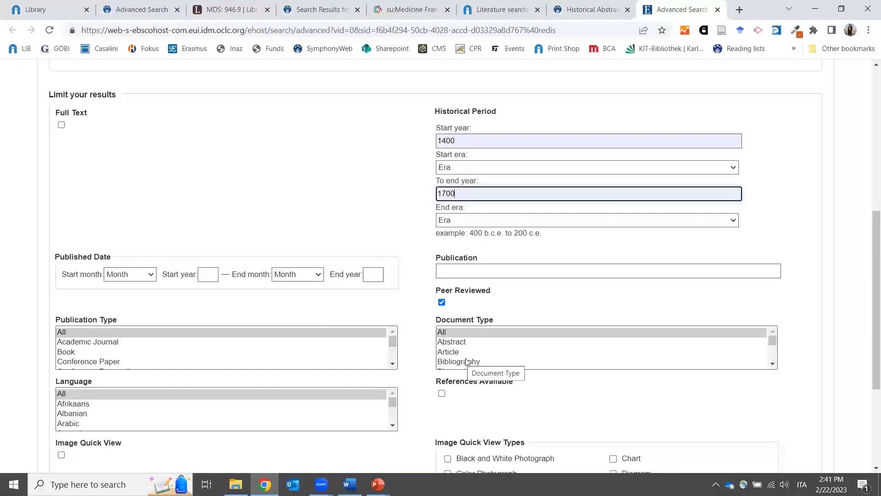
left_click(428, 344)
scroll(427, 346, "down", 1)
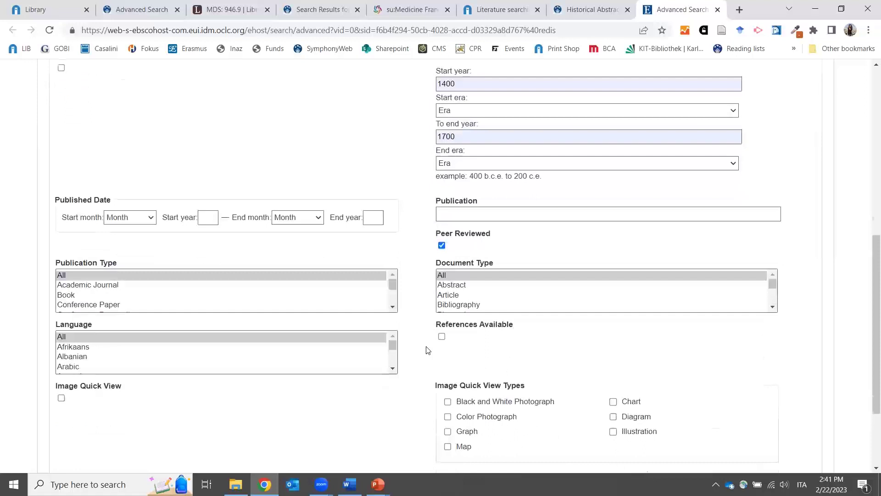
Try limiting the Document Type to Bibliography and set it back to All.
left_click(774, 309)
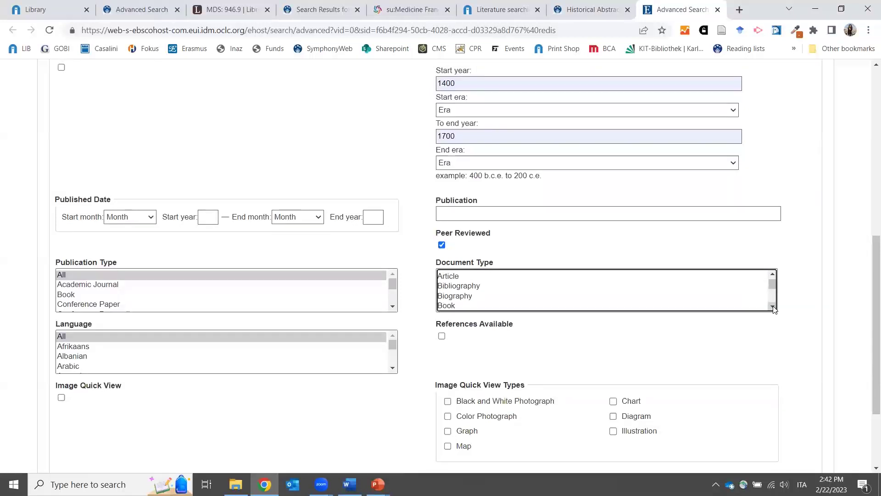
left_click(457, 286)
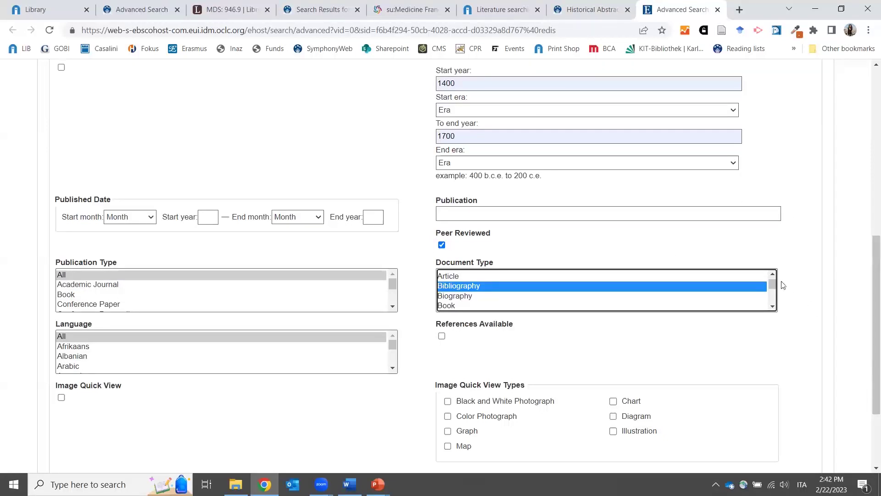
scroll(775, 285, "up", 1)
left_click(496, 274)
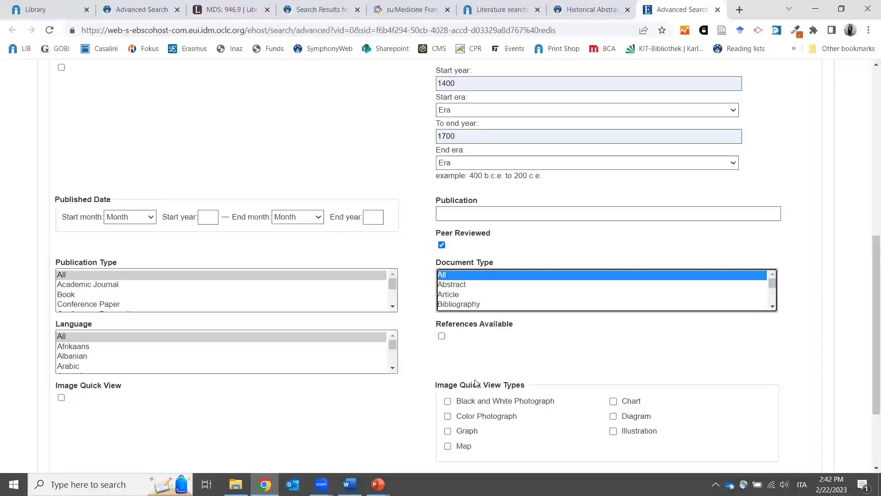
Set the search field of the first two query rows to TX All Text.
scroll(515, 339, "down", 3)
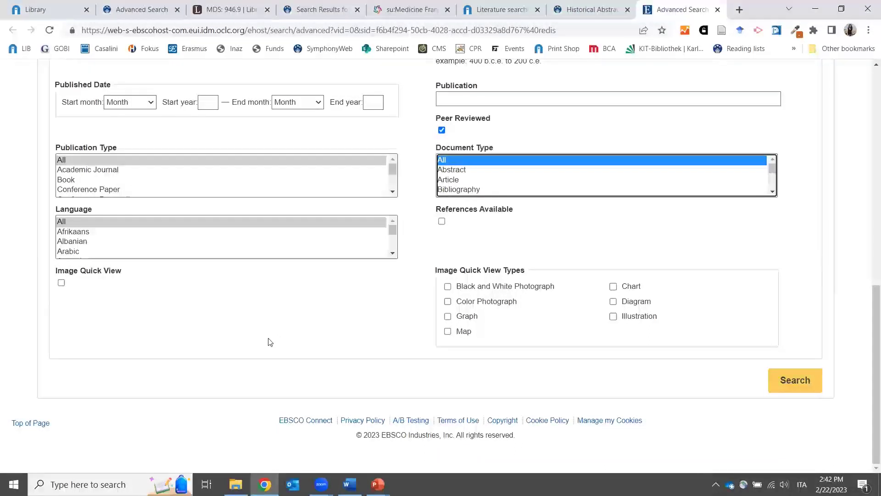
scroll(247, 333, "up", 10)
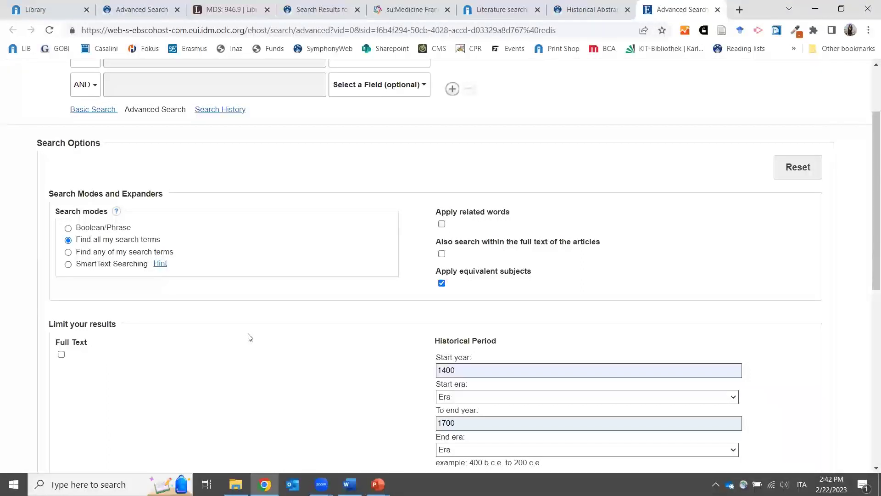
scroll(248, 335, "up", 3)
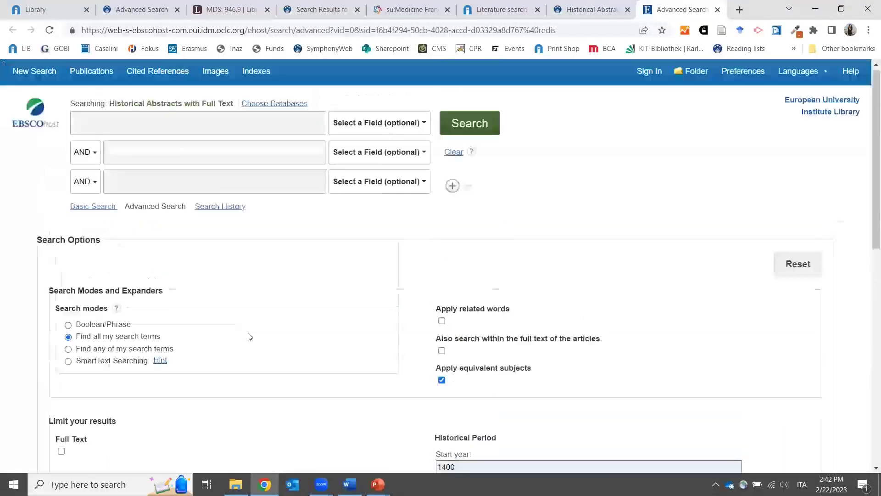
left_click(166, 134)
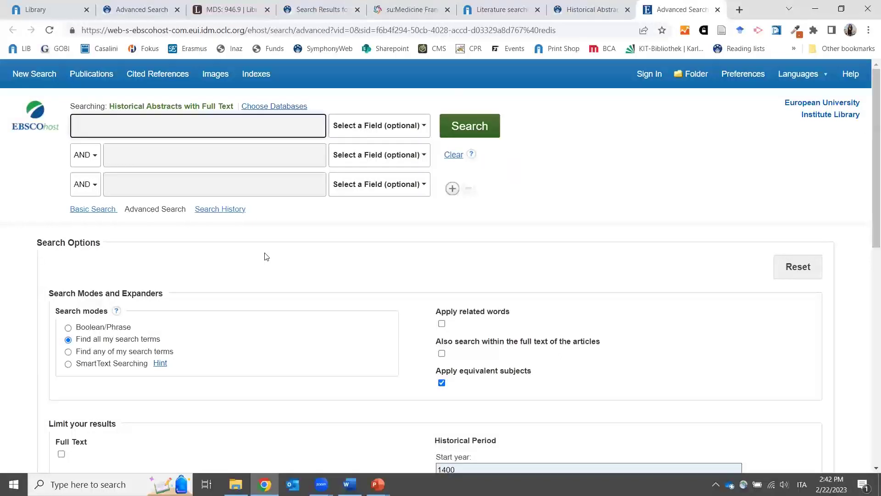
left_click(358, 125)
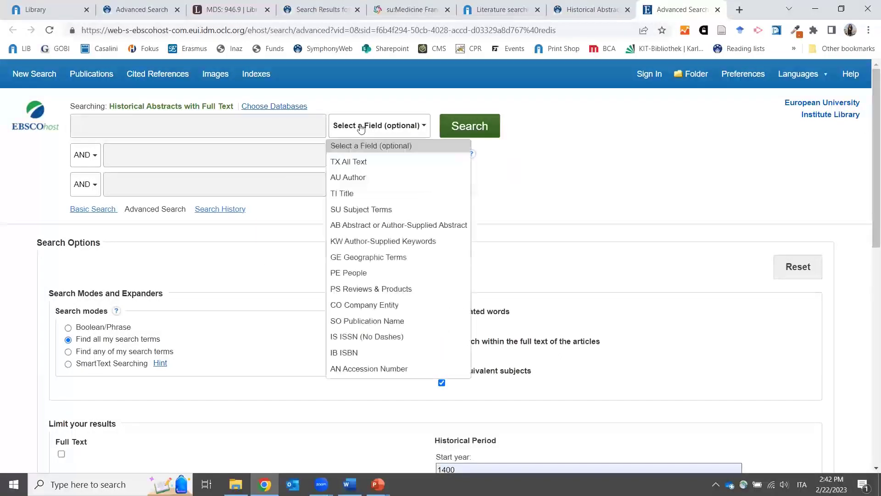
left_click(404, 162)
left_click(375, 156)
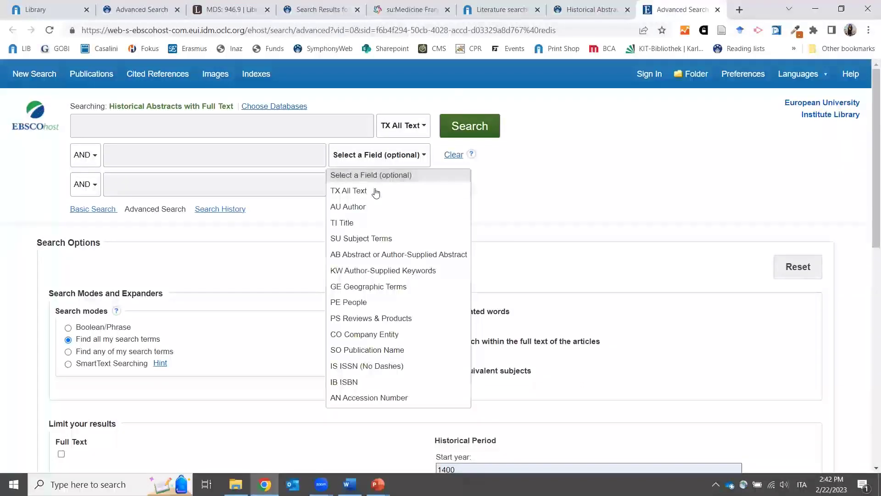
left_click(376, 192)
Enter the search terms medicine, women and france in the three query rows joined by AND.
left_click(156, 131)
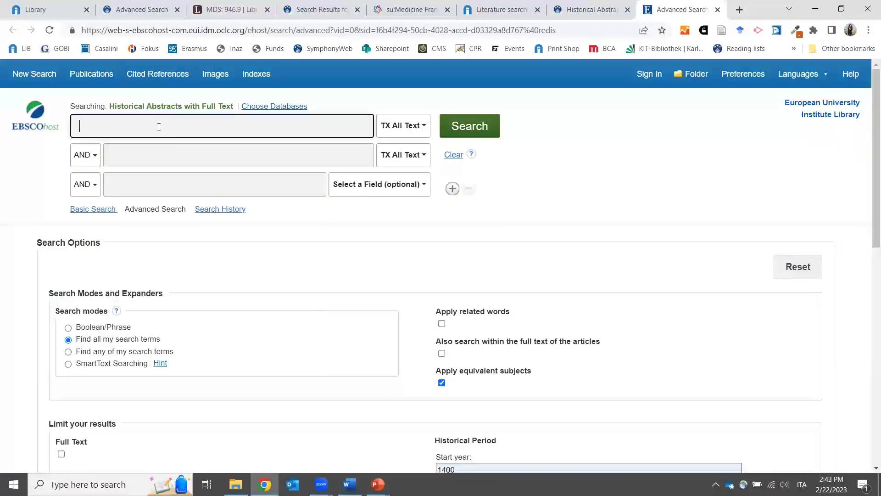
type("medicine")
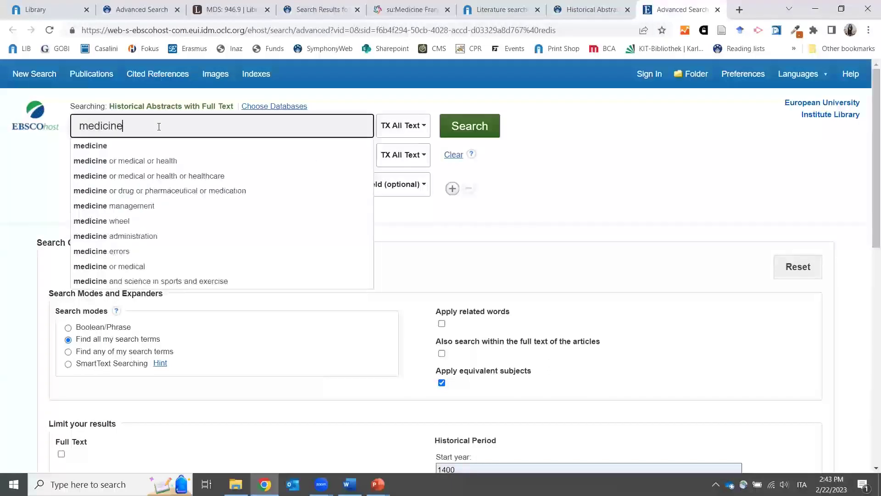
left_click(67, 153)
left_click(138, 148)
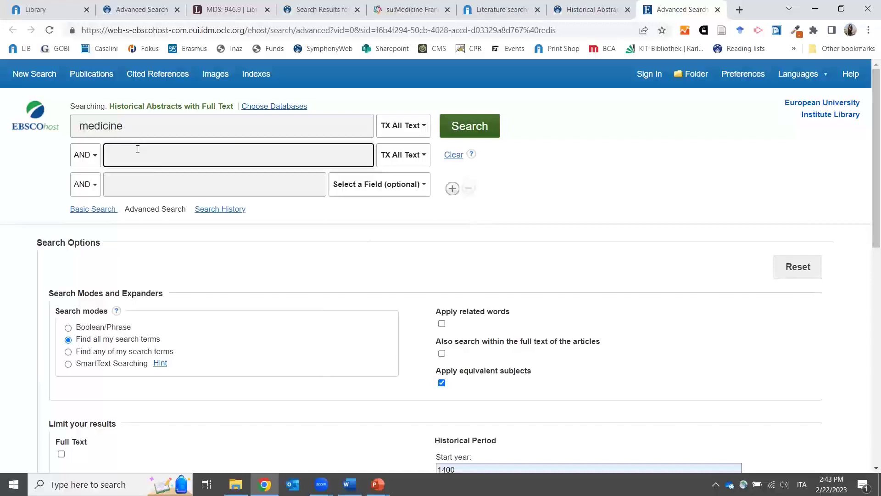
type("women")
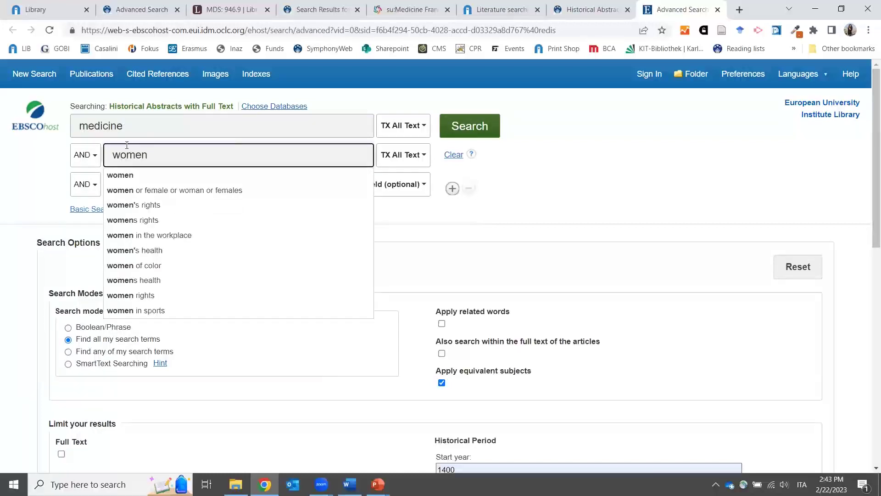
left_click(165, 178)
left_click(168, 186)
type("fra")
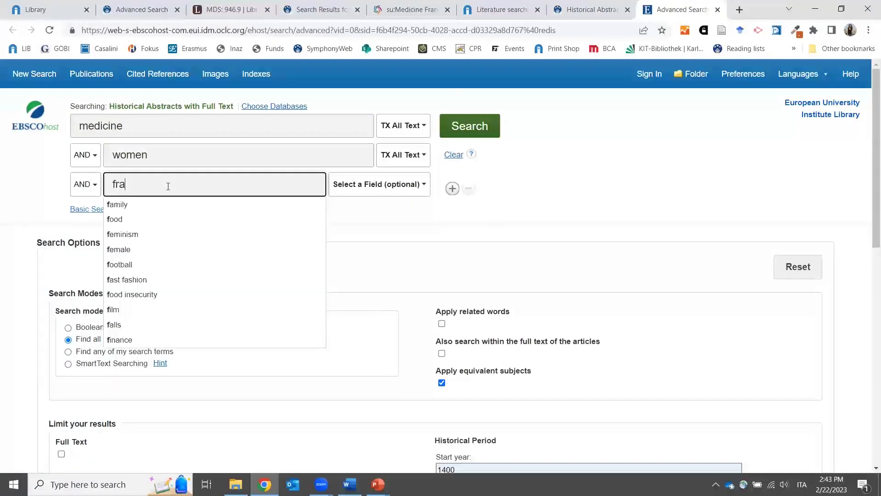
type("mncnce")
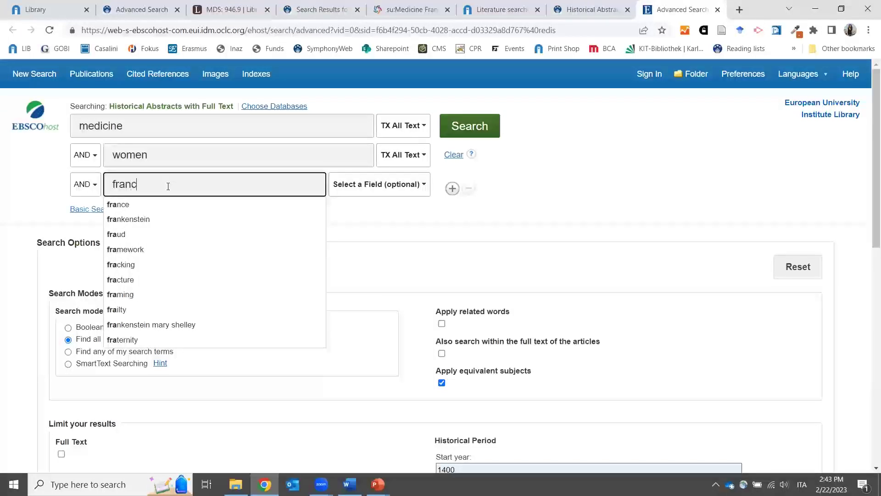
left_click(16, 303)
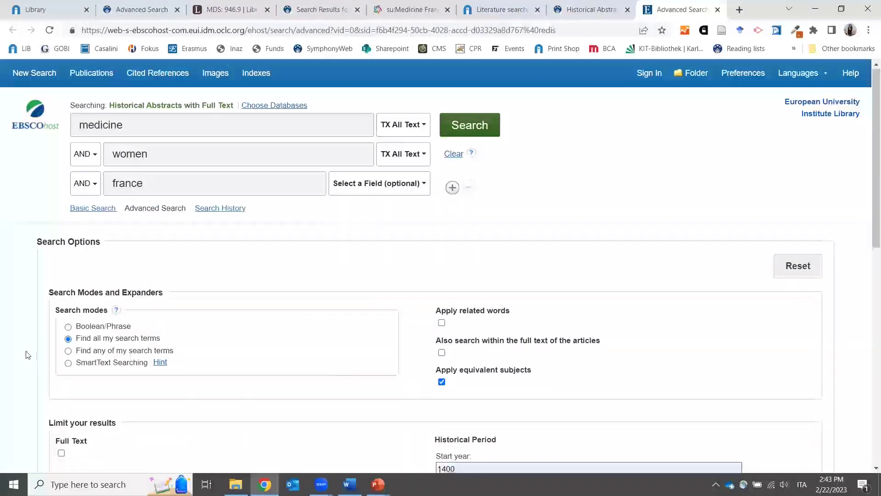
Review the chosen limiters and run the Historical Abstracts search.
scroll(25, 354, "down", 3)
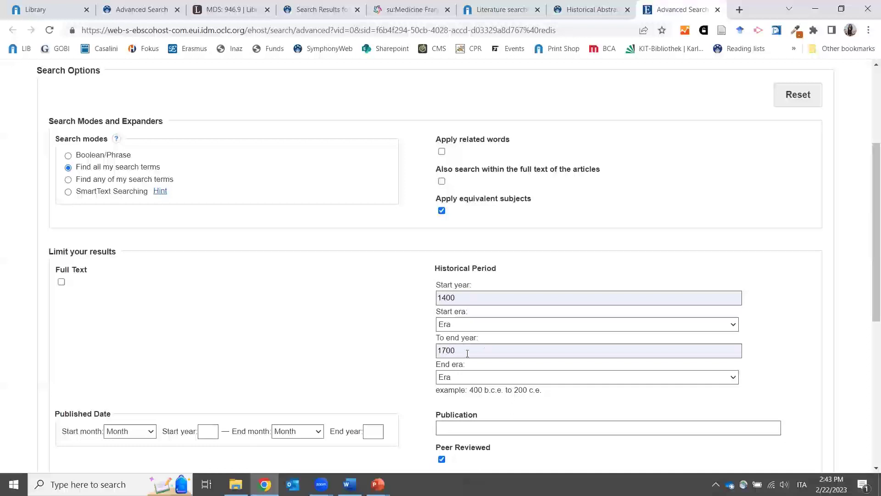
scroll(229, 350, "down", 1)
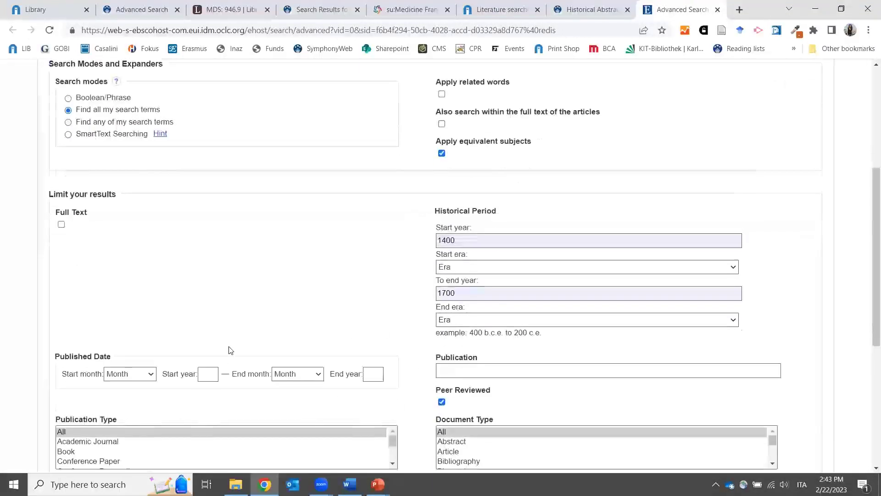
scroll(229, 350, "up", 4)
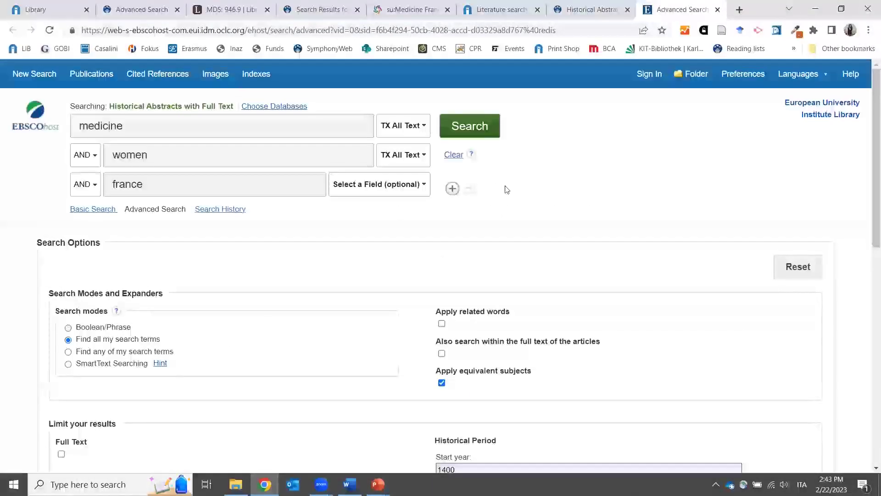
left_click(480, 125)
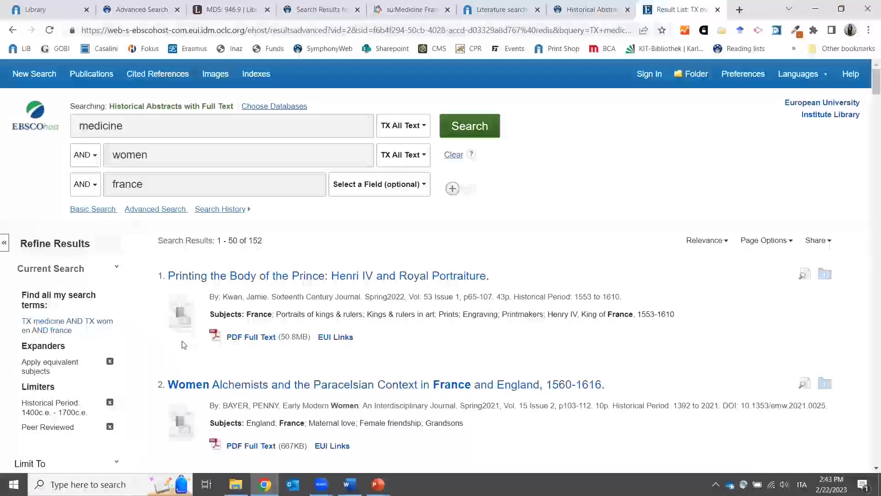
Examine the options for refining the result list, expanding the Subject, Publication and Language facets.
scroll(184, 344, "down", 1)
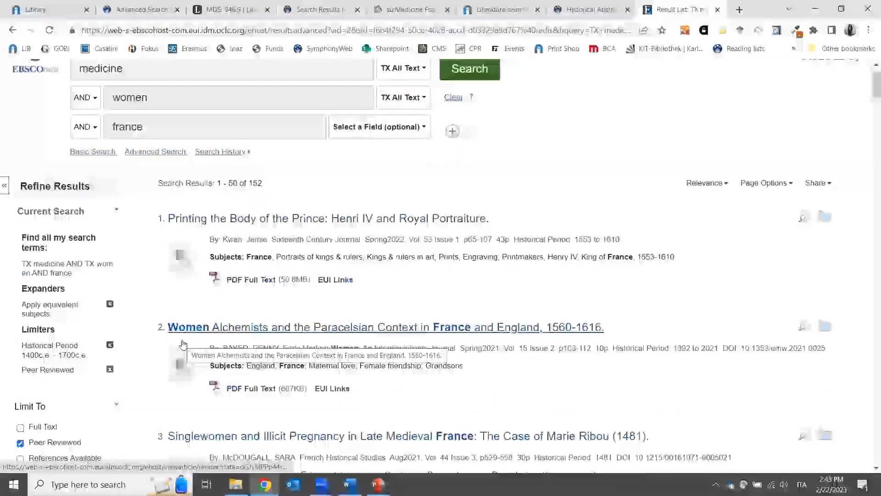
scroll(71, 327, "down", 1)
scroll(71, 326, "down", 2)
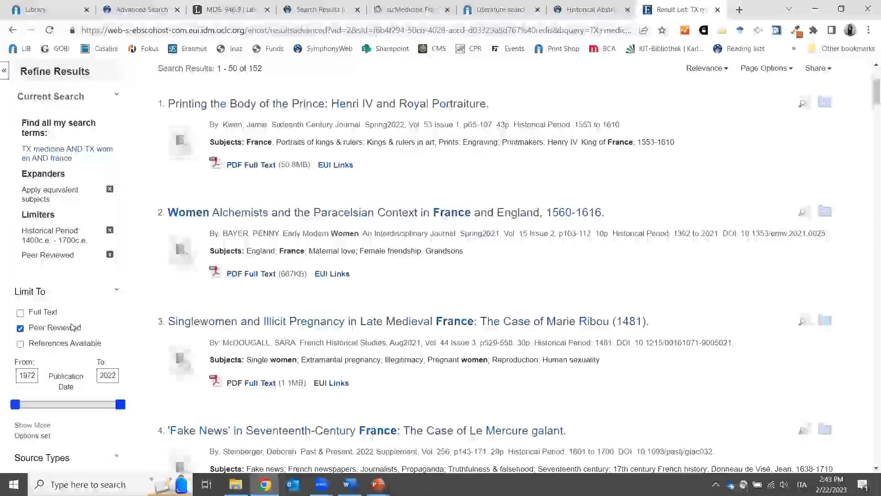
scroll(71, 321, "down", 1)
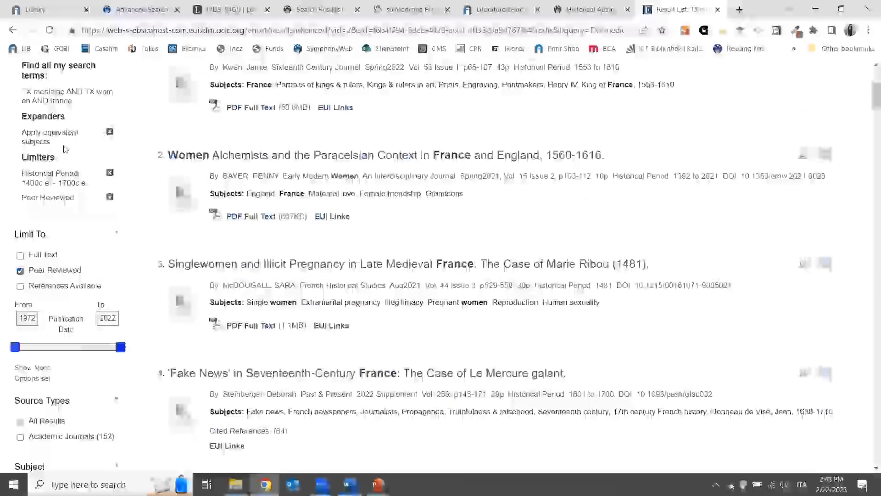
scroll(58, 193, "down", 4)
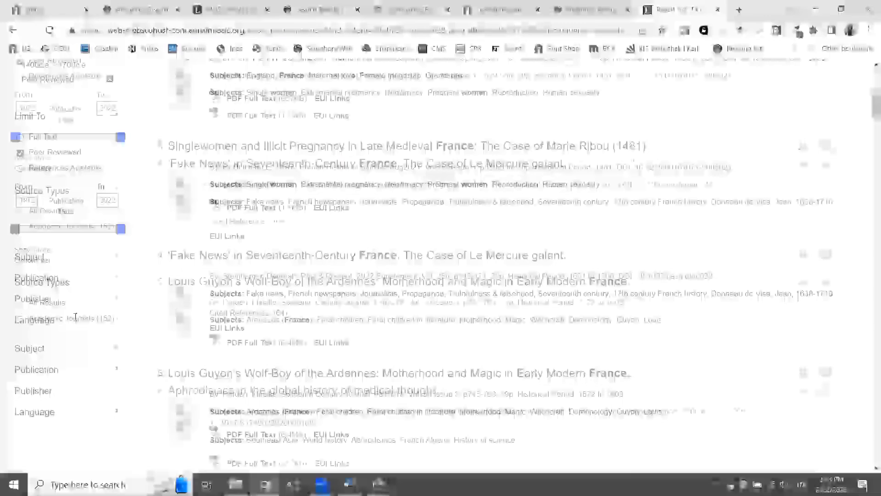
left_click(57, 242)
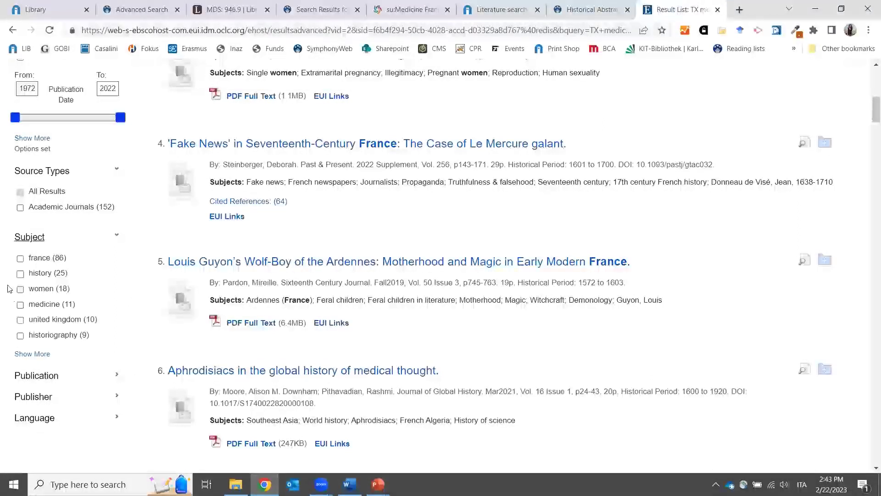
scroll(8, 288, "down", 1)
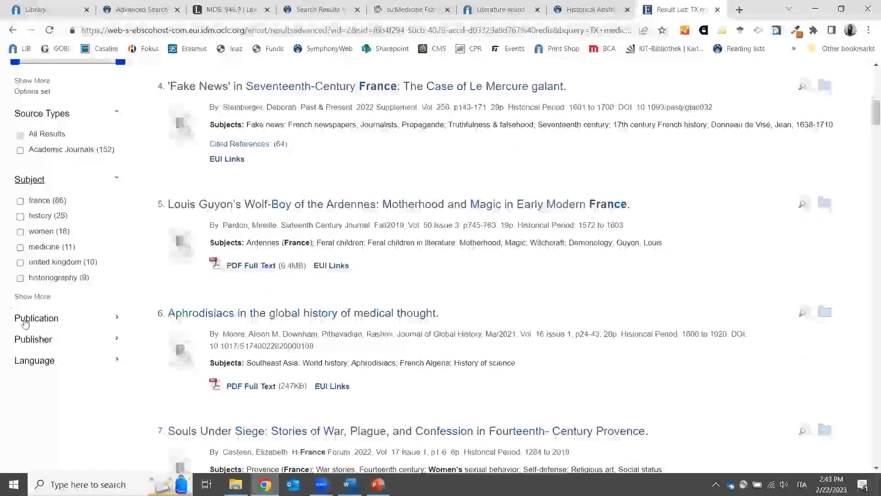
left_click(74, 325)
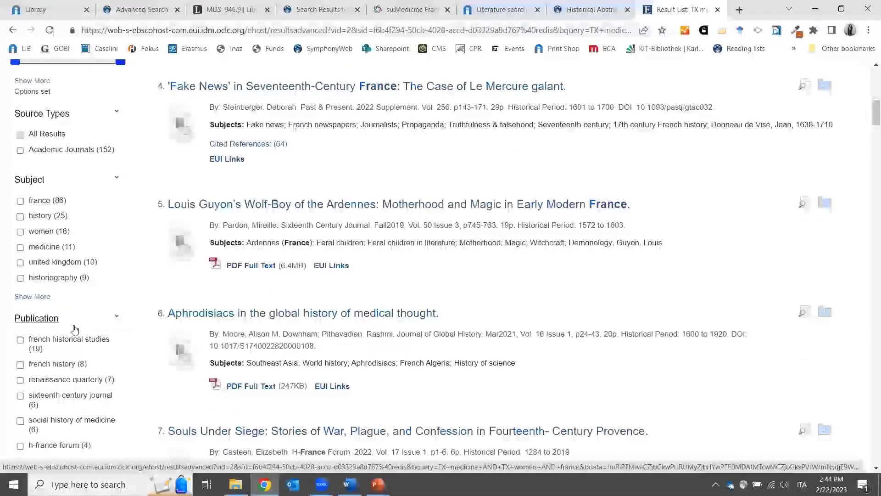
scroll(92, 276, "down", 2)
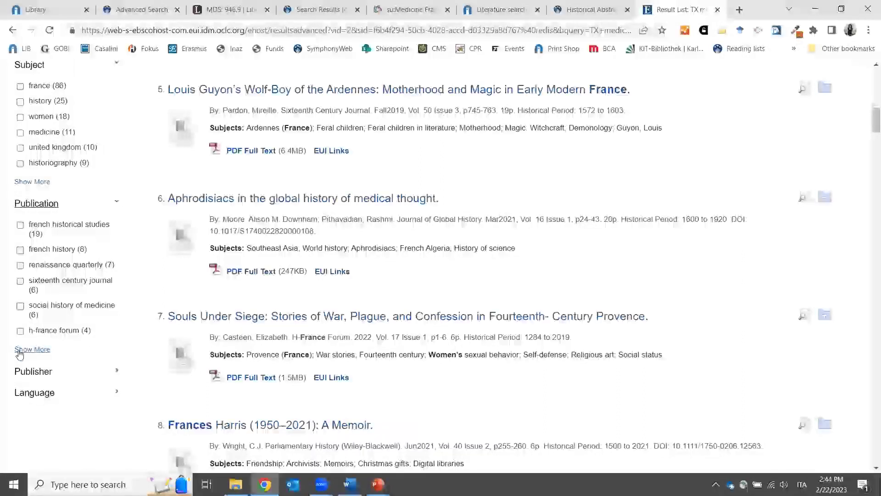
left_click(73, 392)
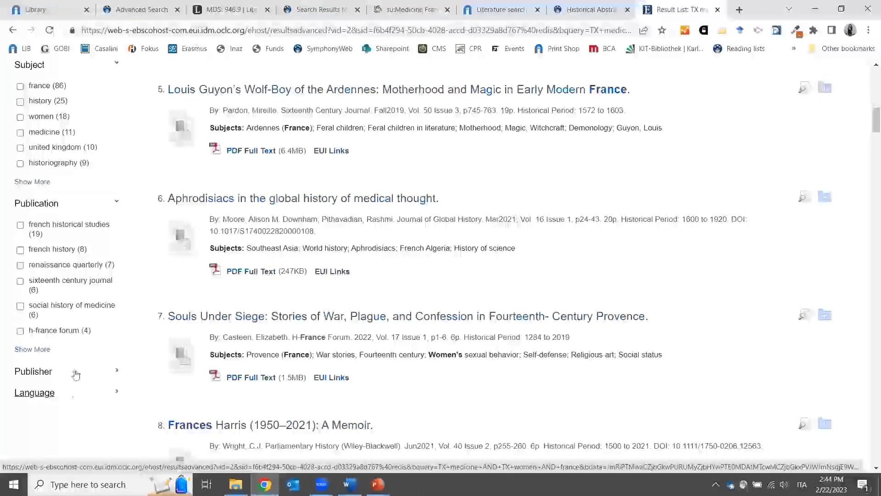
scroll(129, 159, "up", 10)
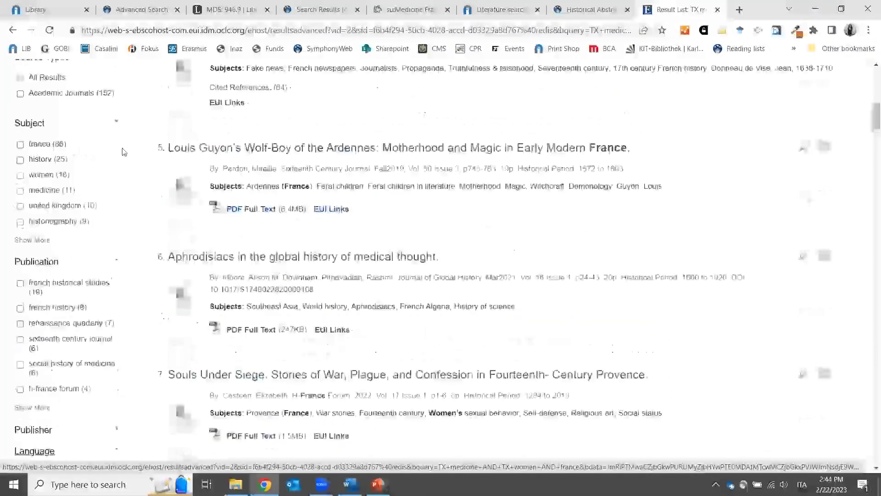
scroll(129, 159, "up", 3)
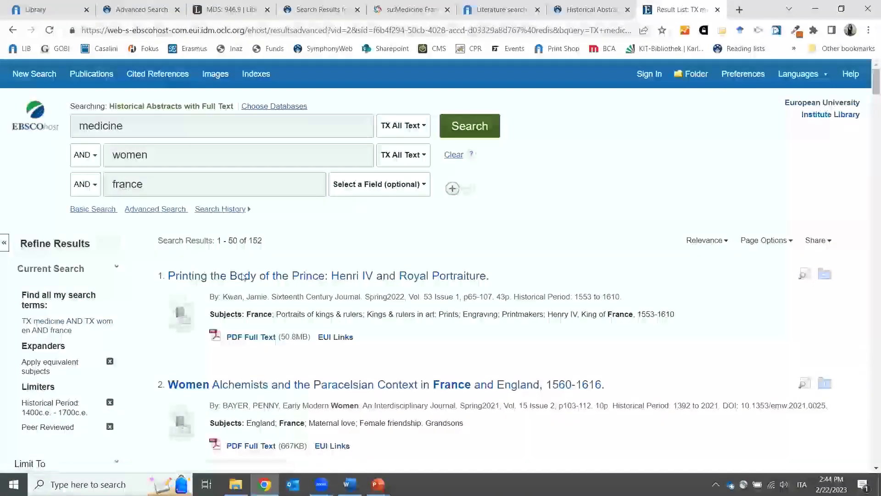
Switch to the PowerPoint slide show and advance from Core databases for history (1) to the Boolean operators slide.
left_click(378, 484)
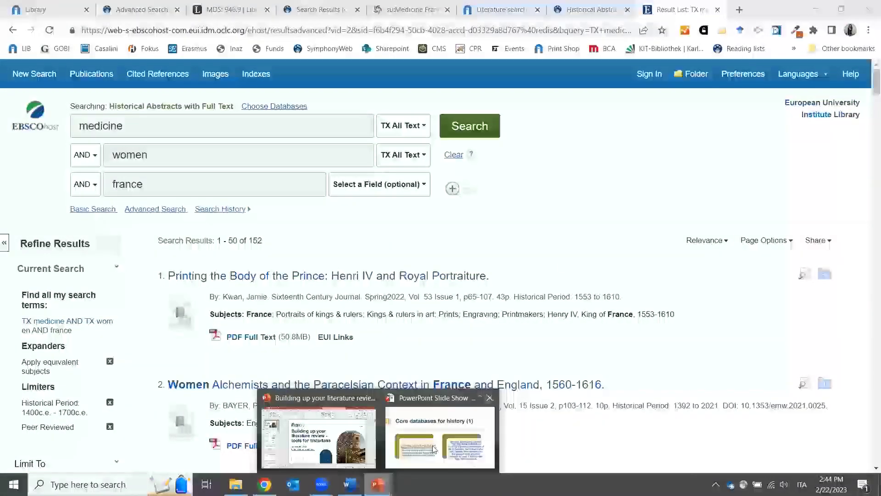
left_click(433, 449)
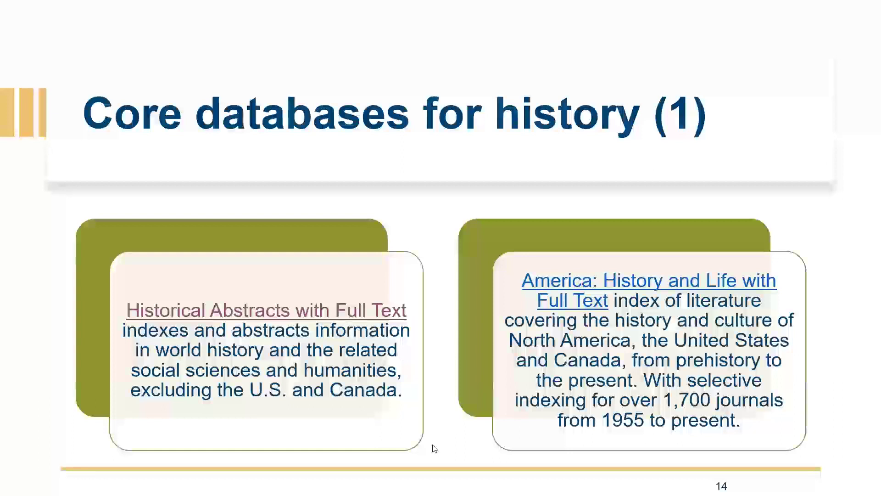
left_click(619, 289)
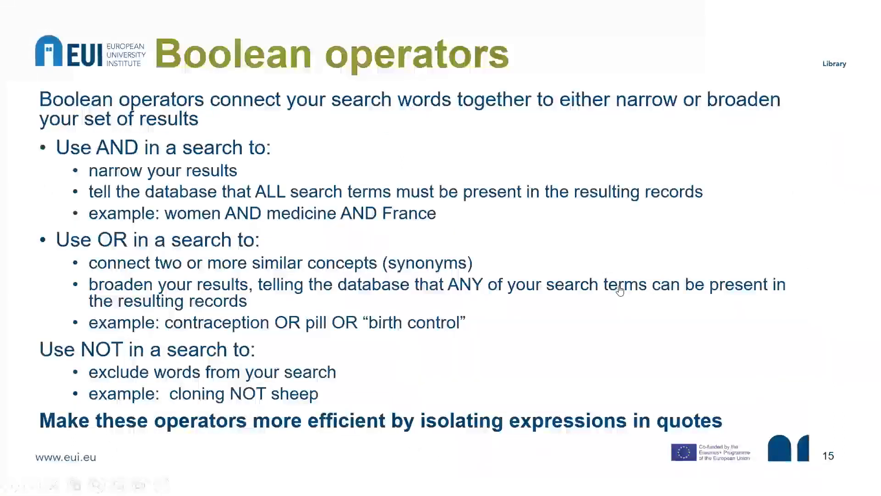
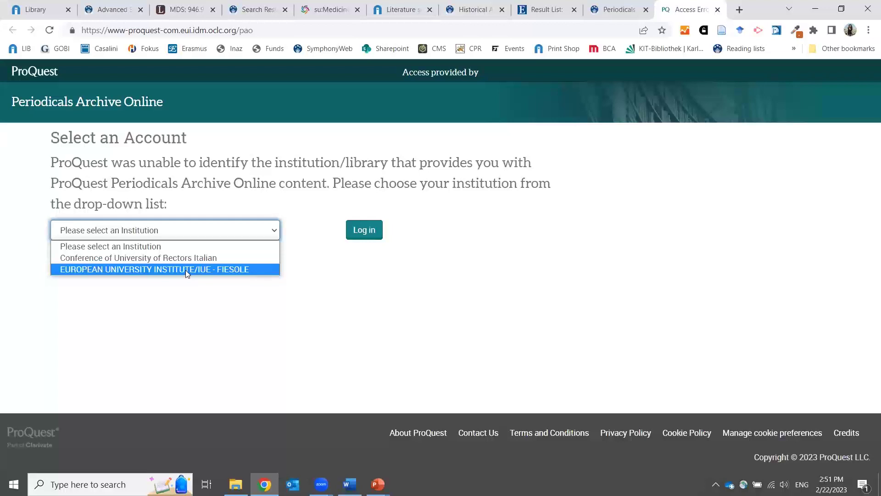
Log in through European University Institute/IUE - Fiesole and review the Advanced Search fields, document types and language limits.
left_click(379, 238)
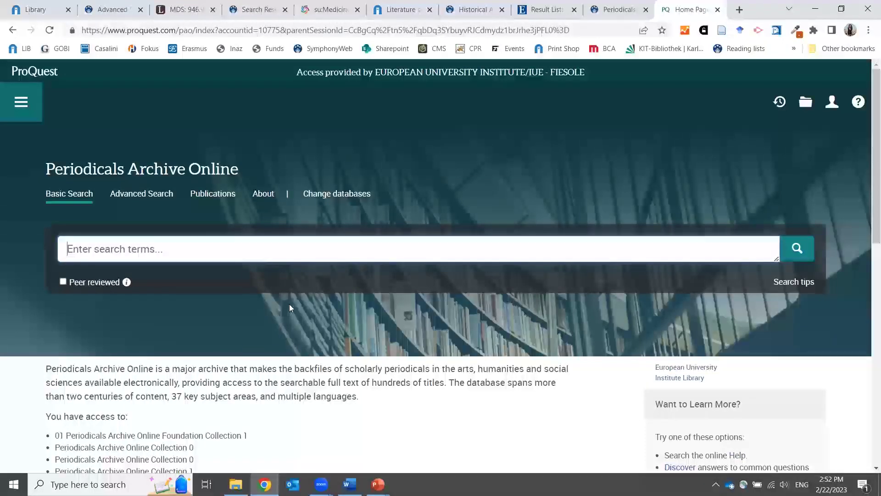
left_click(141, 193)
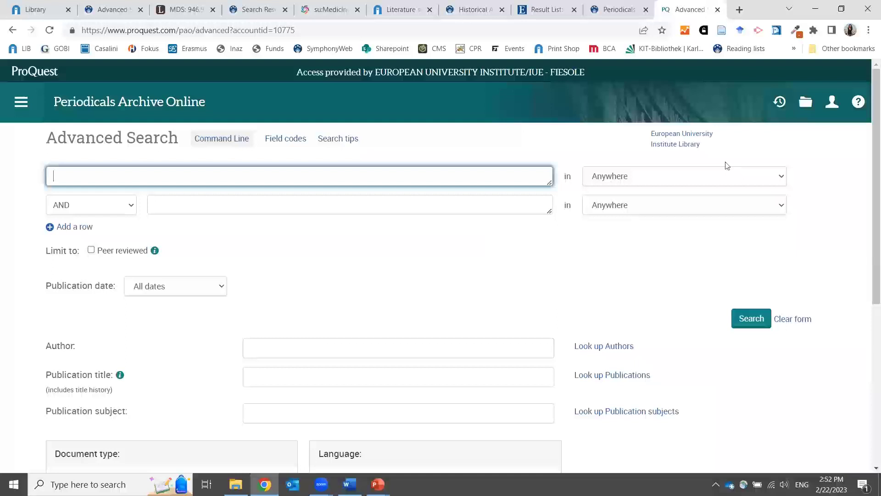
left_click(697, 178)
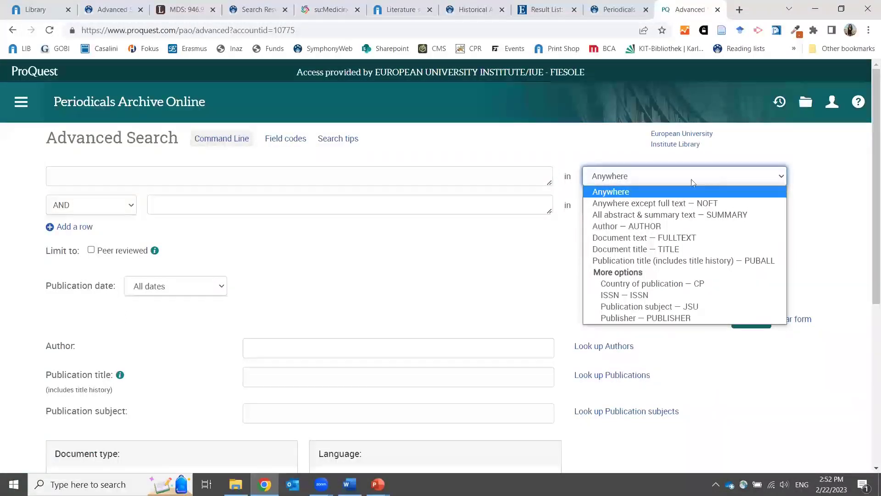
left_click(372, 287)
scroll(375, 288, "down", 5)
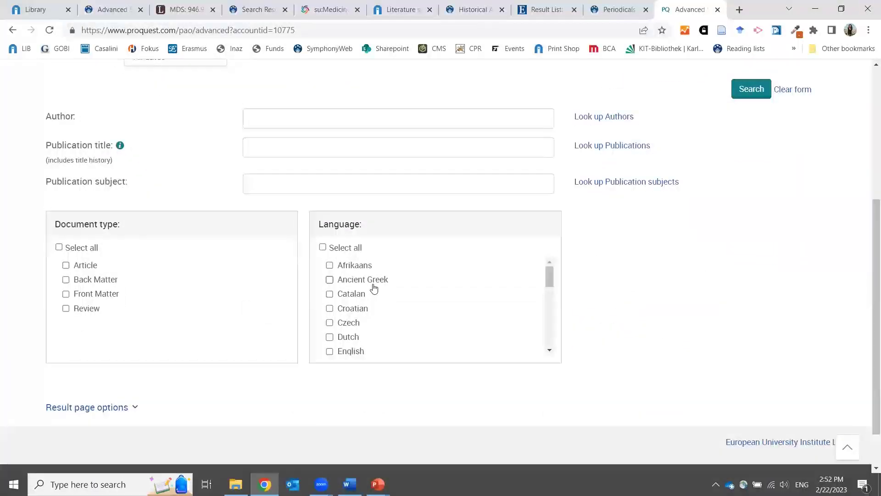
scroll(374, 285, "up", 5)
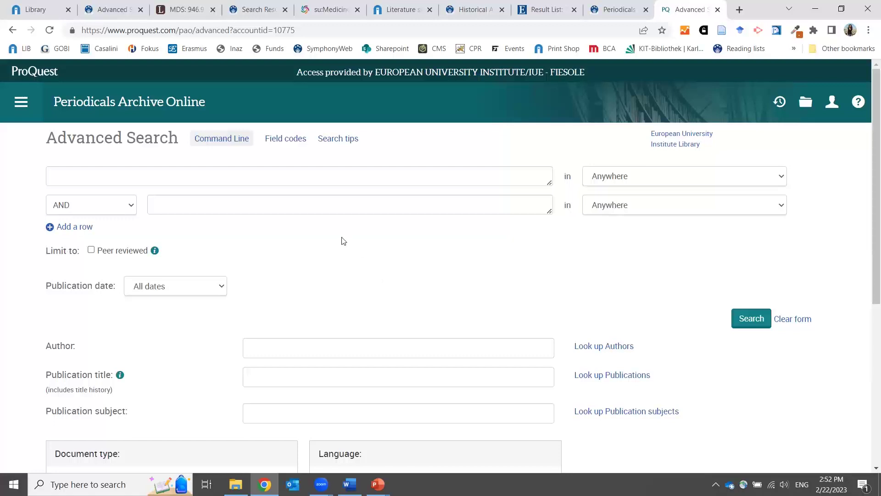
Open the Command Line Search form and switch to the PowerPoint slide show to present the Command line search slide.
left_click(233, 139)
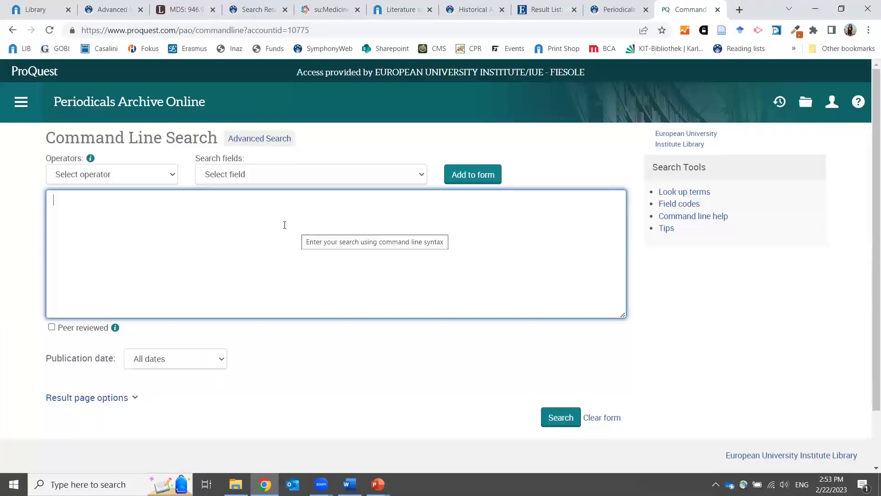
left_click(377, 484)
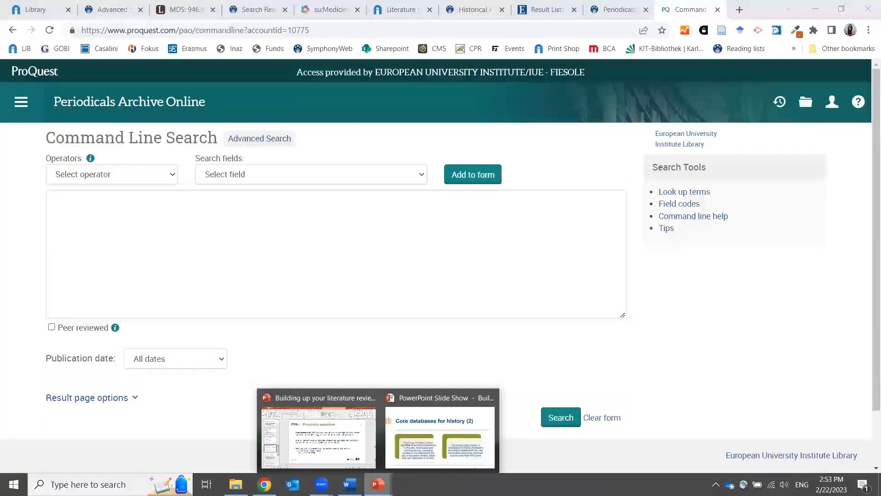
left_click(432, 458)
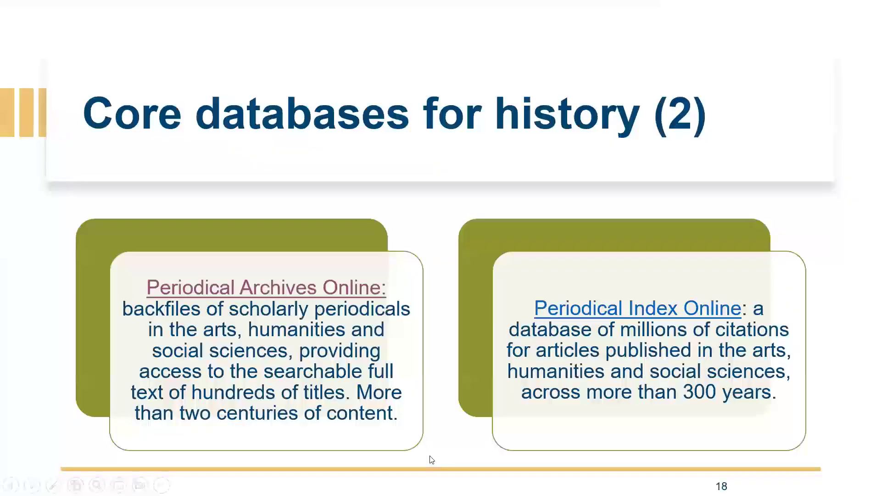
left_click(486, 257)
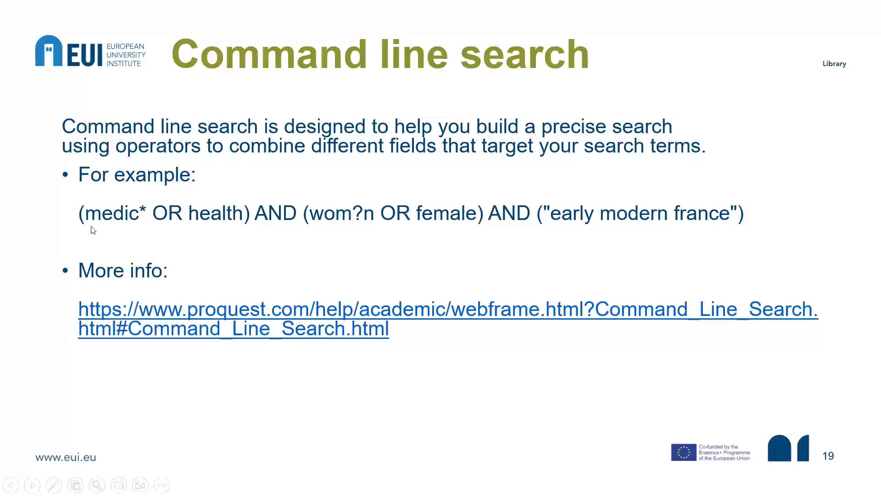
left_click(174, 216)
key("Left")
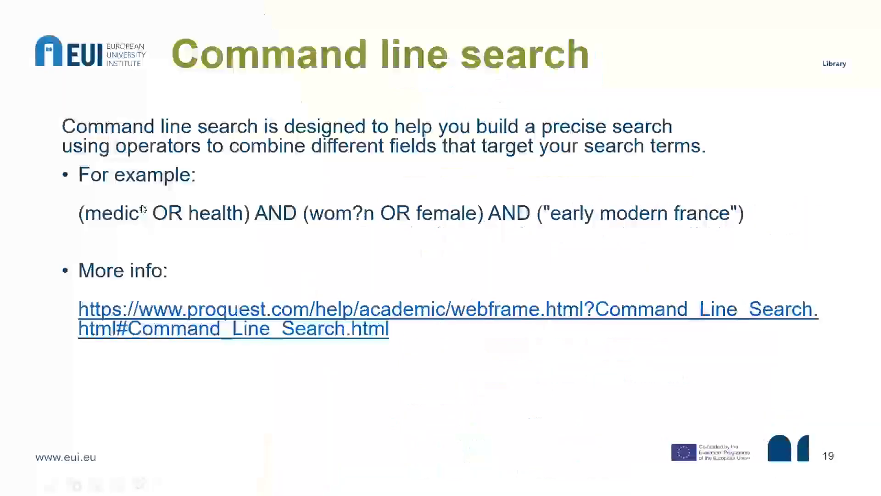
In the PowerPoint editing window, copy the example query (medic* OR health) AND (wom?n OR female) AND ("early modern france") from slide 19.
key("alt+Tab")
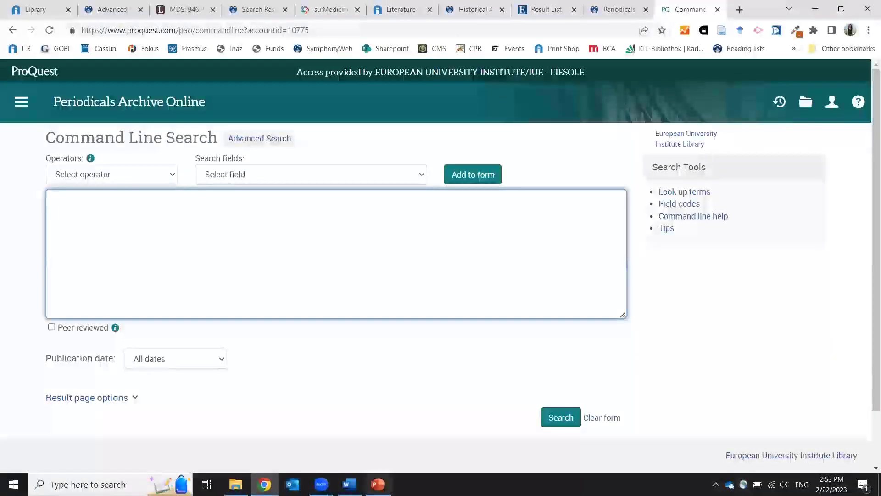
key("alt+Tab")
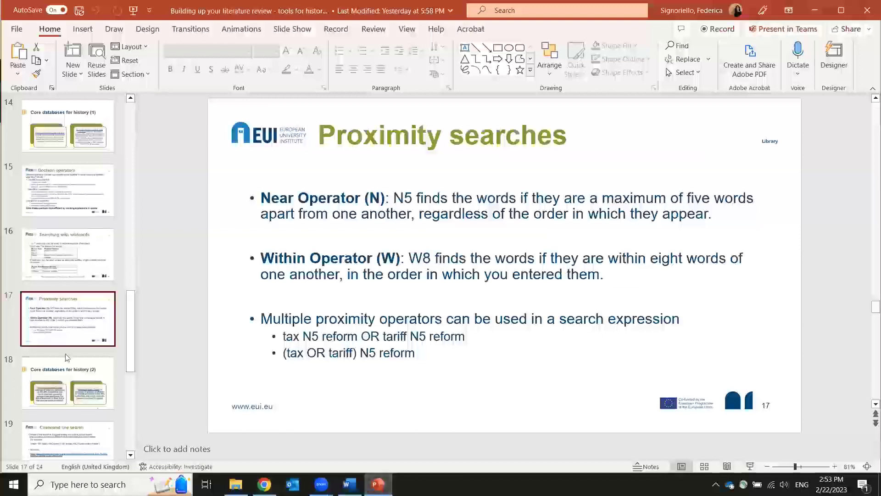
scroll(63, 379, "down", 2)
left_click(63, 363)
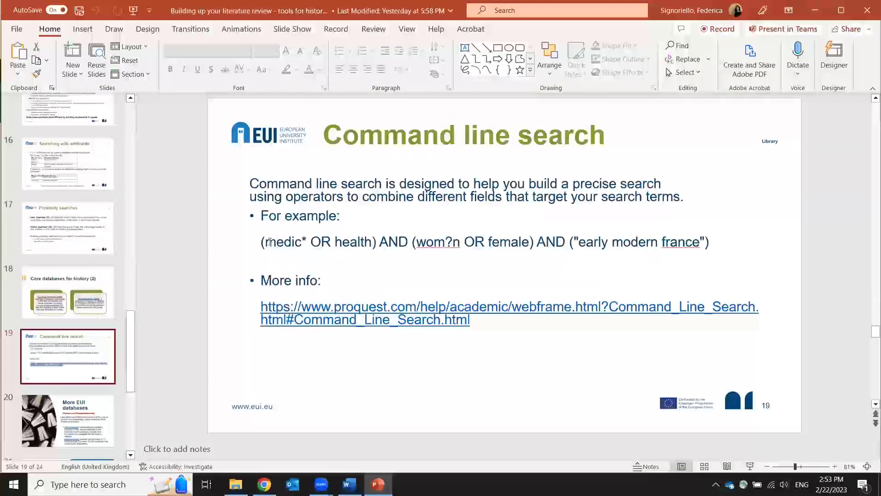
left_click(544, 235)
triple_click(544, 236)
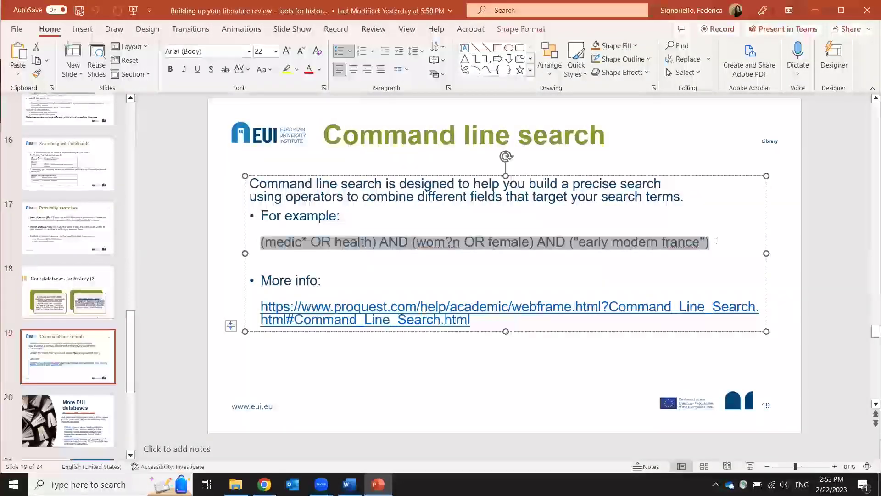
right_click(566, 247)
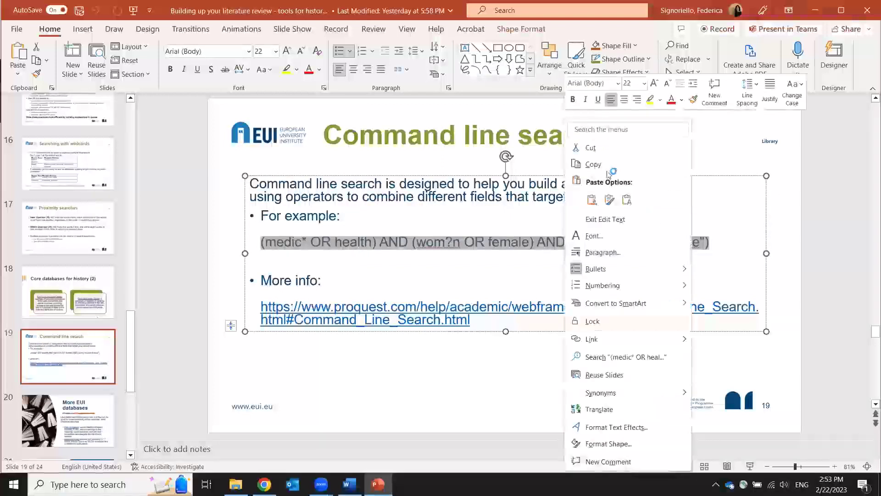
left_click(596, 166)
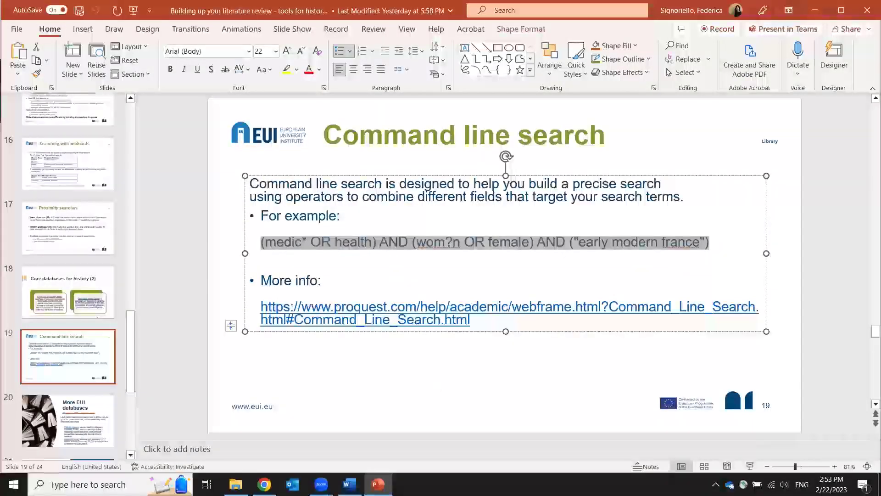
Switch back to Periodicals Archive Online in Chrome and paste the copied query into the Command Line Search form.
left_click(378, 484)
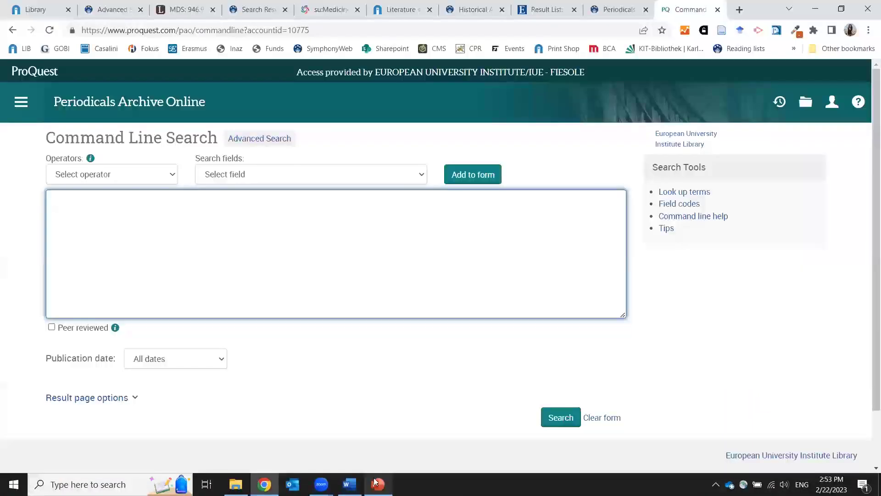
right_click(208, 235)
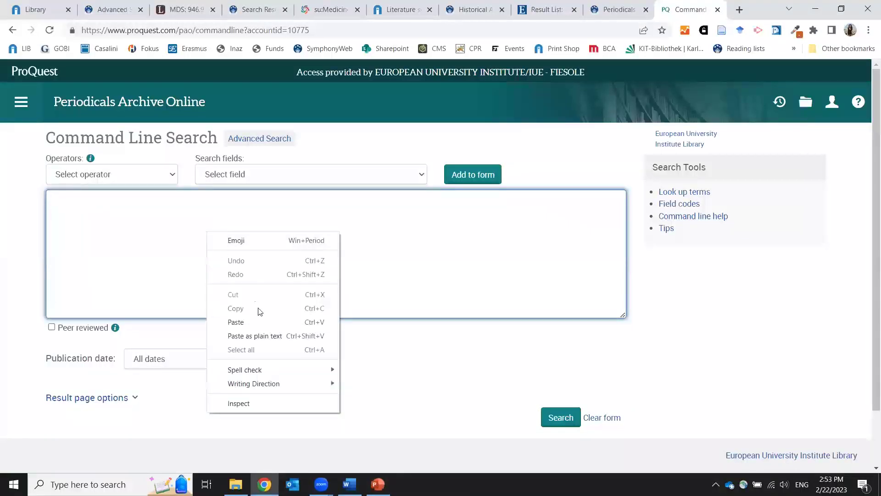
left_click(255, 322)
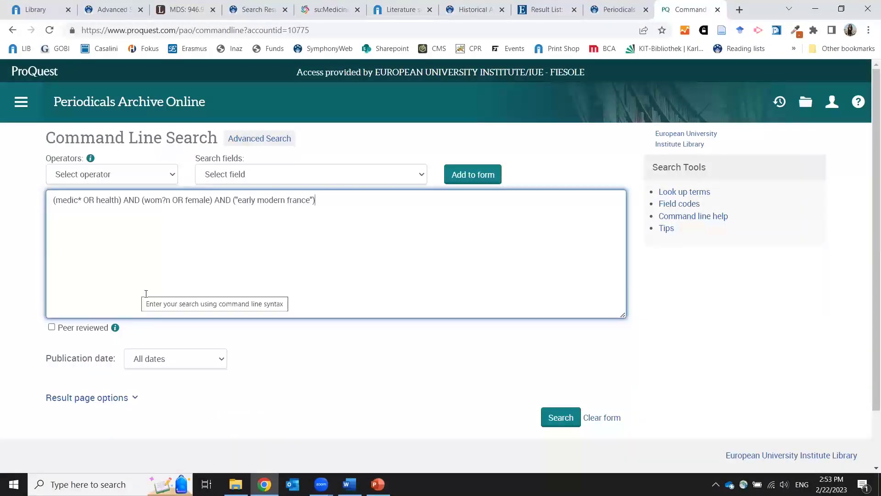
Review the available operators and search fields without adding any, and run the command line search.
left_click(89, 178)
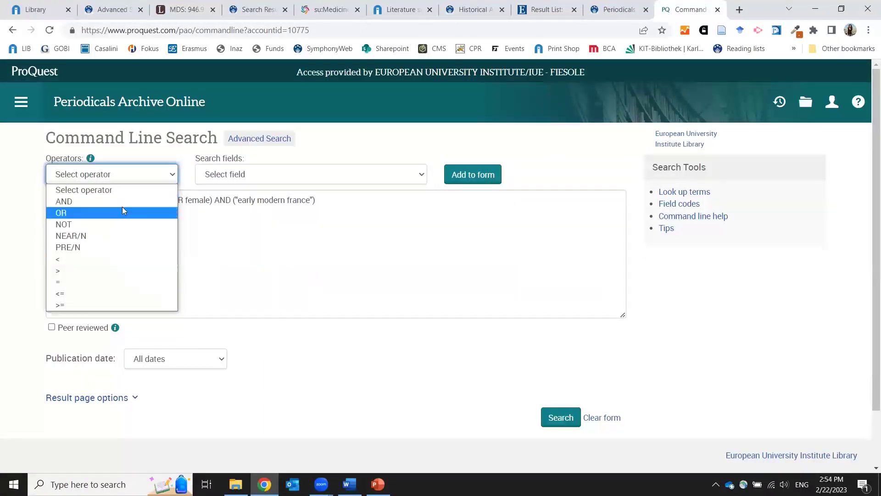
left_click(70, 178)
left_click(233, 175)
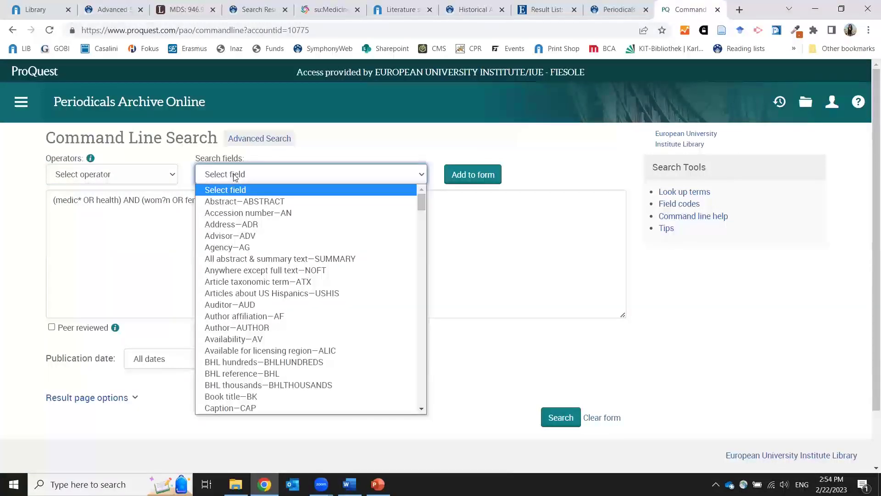
left_click(234, 176)
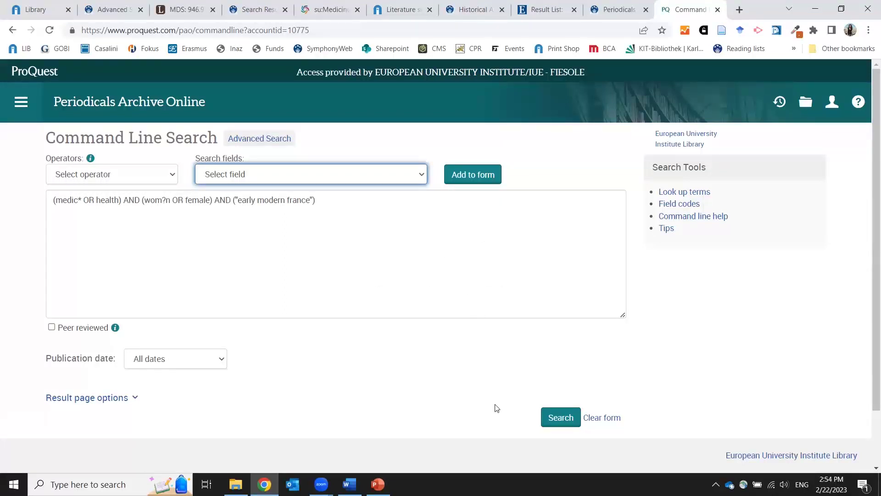
left_click(560, 417)
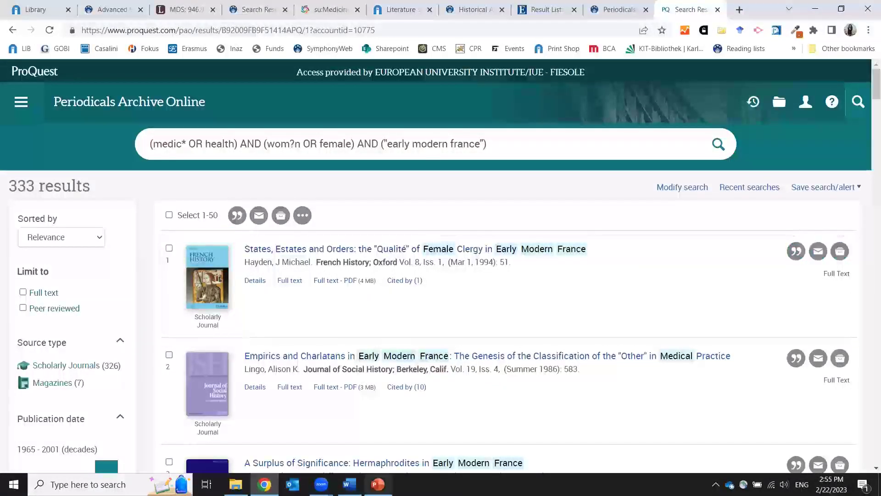
Switch to PowerPoint, restart the slide show from the Command line search slide and advance to More EUI databases.
mouse_move(377, 484)
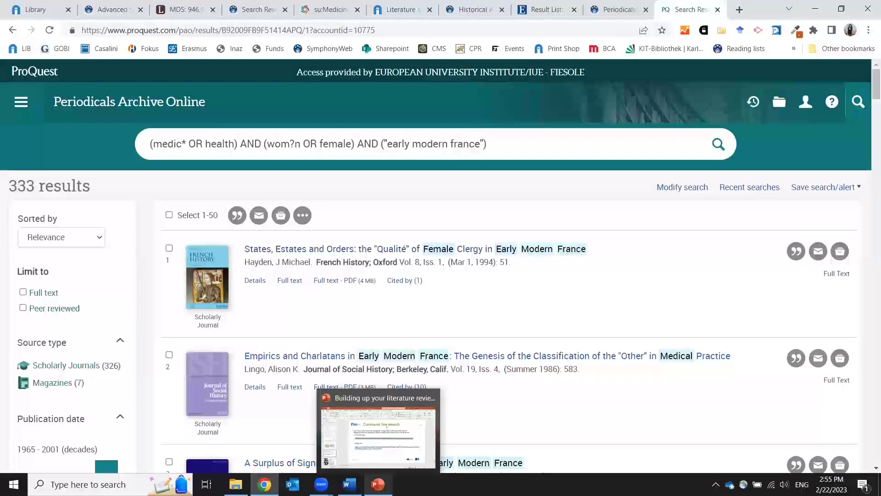
left_click(392, 449)
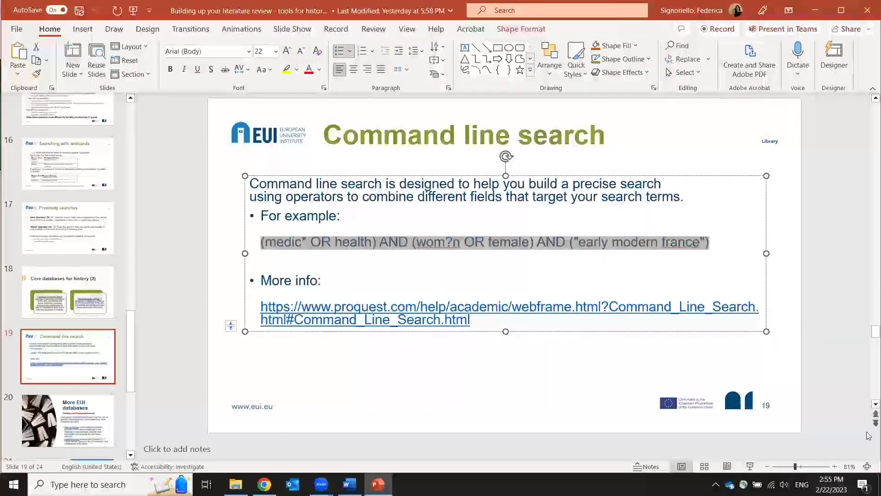
left_click(531, 376)
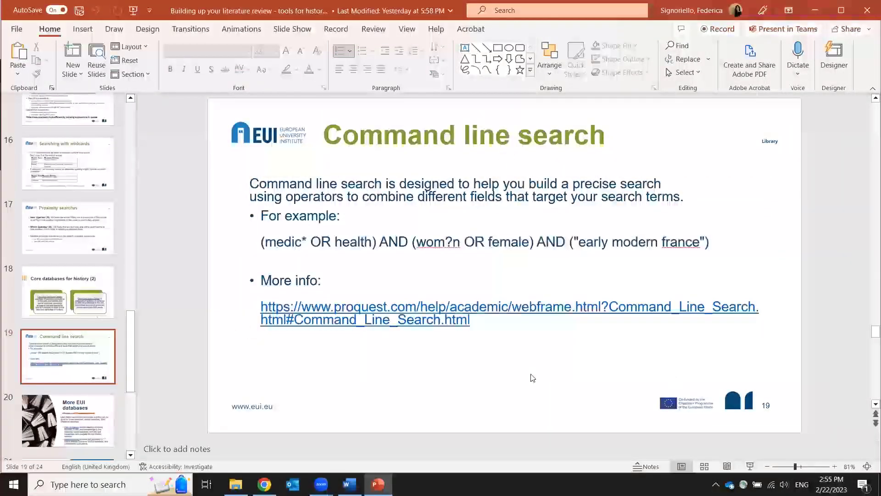
left_click(749, 465)
key("Right")
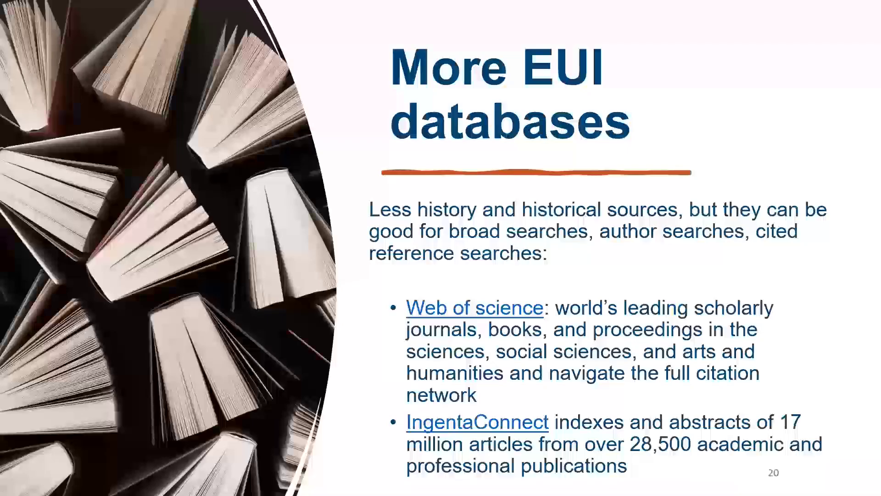
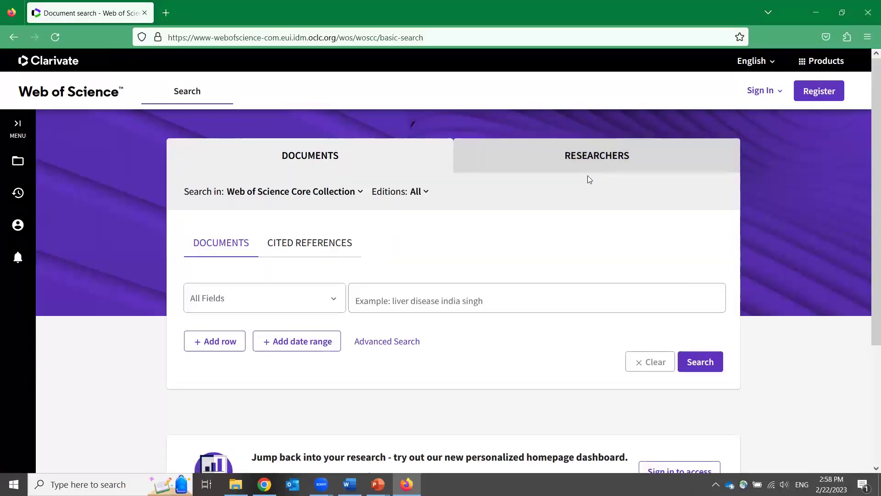
Open the Researchers search in Web of Science and review its search types, keeping Name Search.
left_click(526, 167)
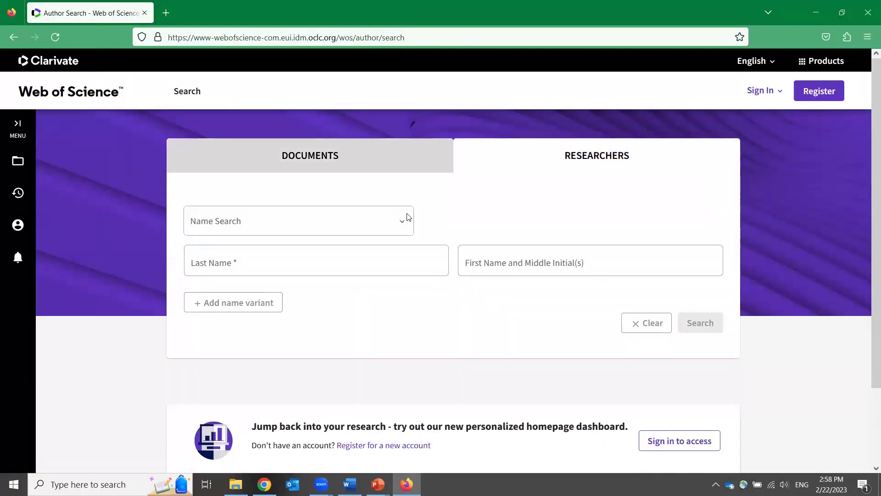
left_click(370, 225)
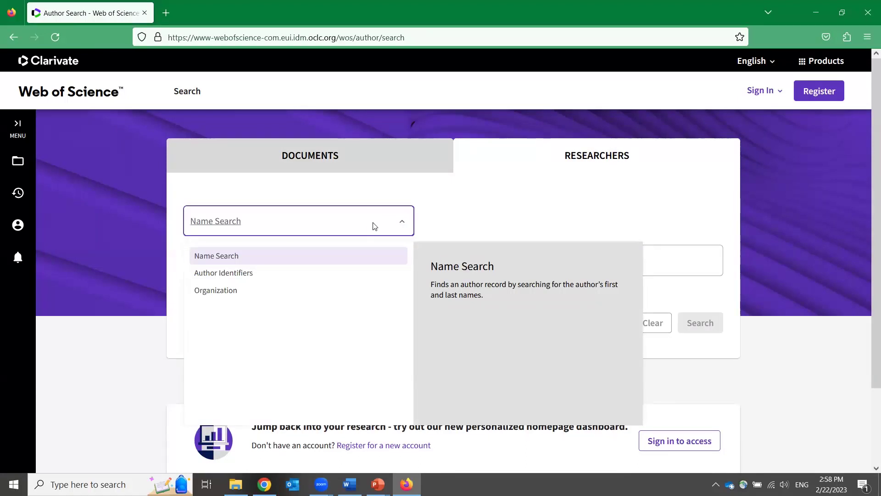
left_click(374, 224)
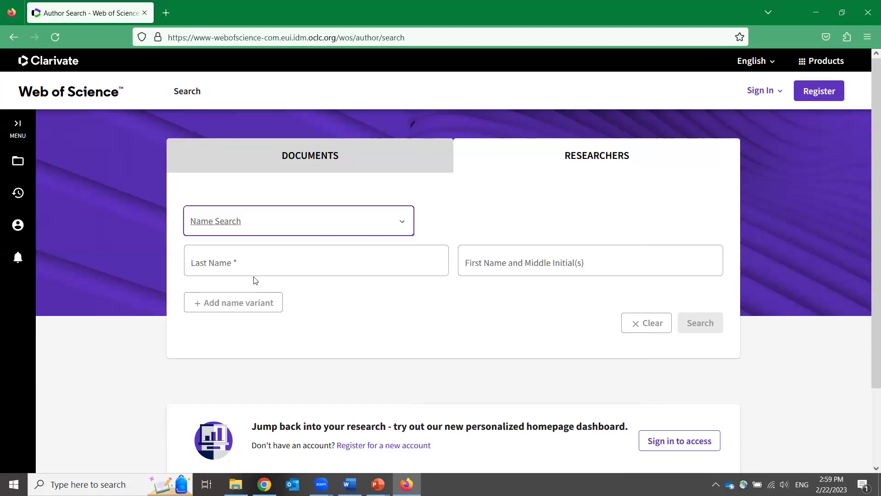
Enter the researcher's last and first name using the suggested forms, and run the name search.
left_click(271, 270)
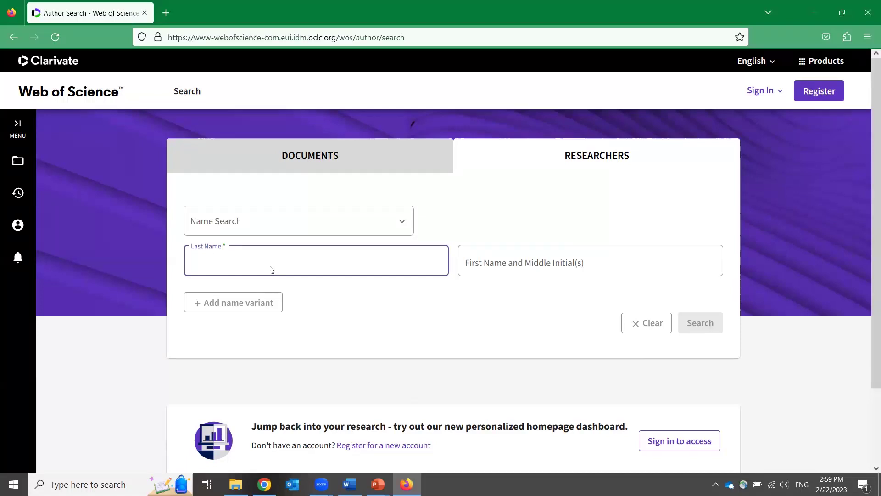
type("riello")
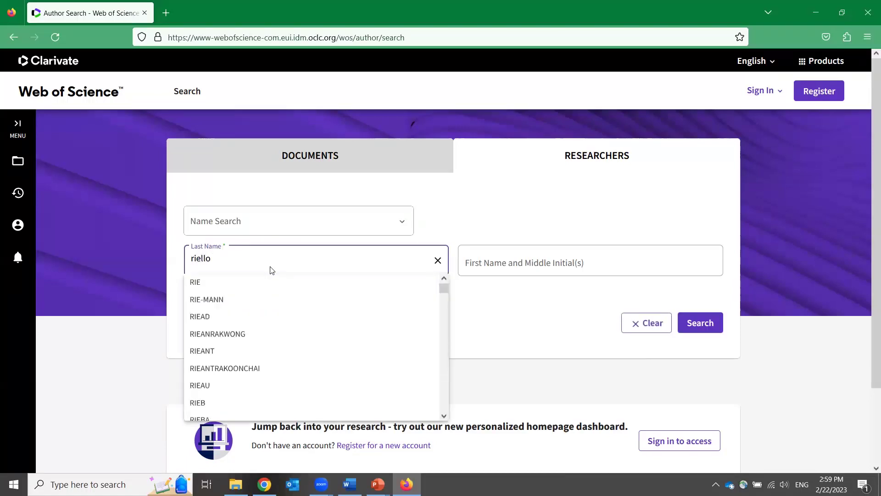
key("Tab")
type("giorgio")
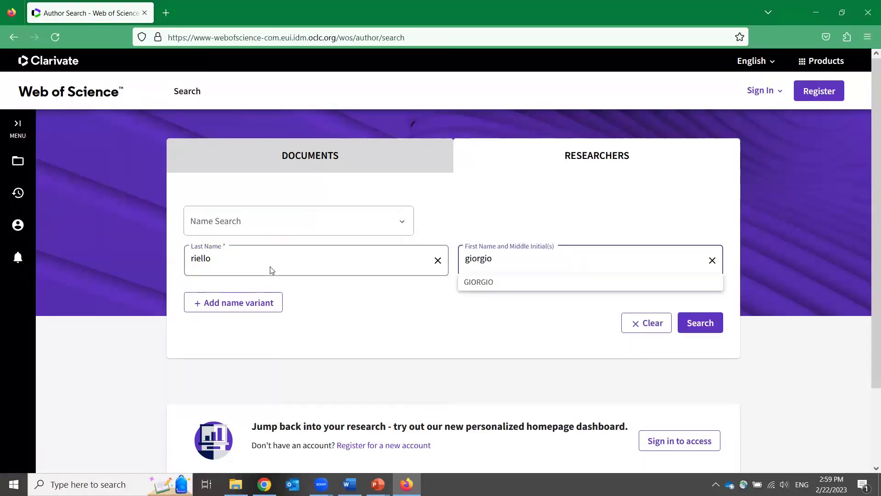
left_click(509, 283)
left_click(235, 259)
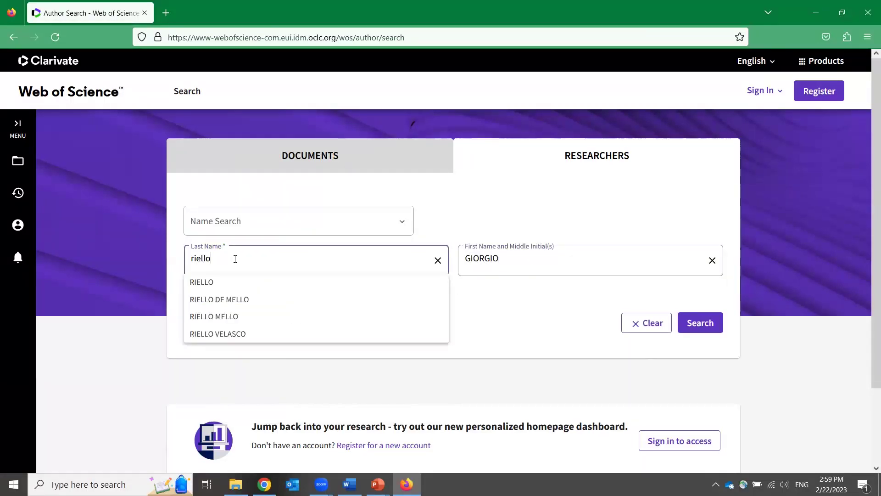
left_click(229, 281)
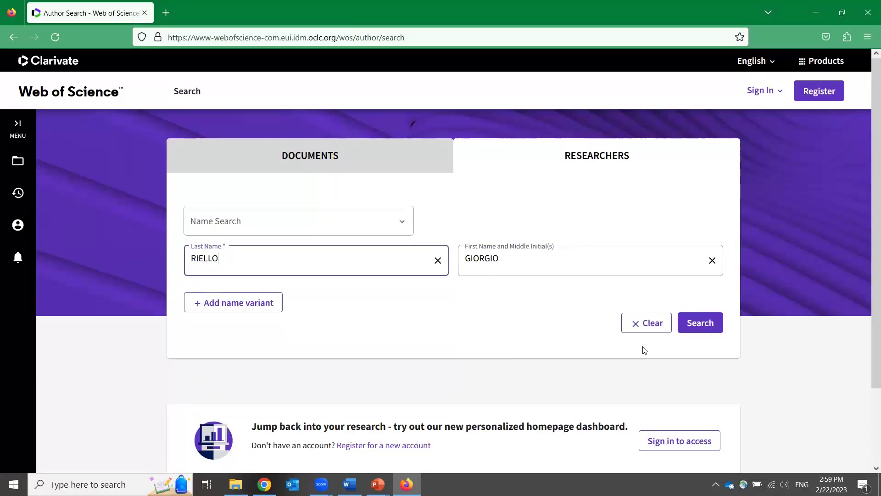
left_click(717, 327)
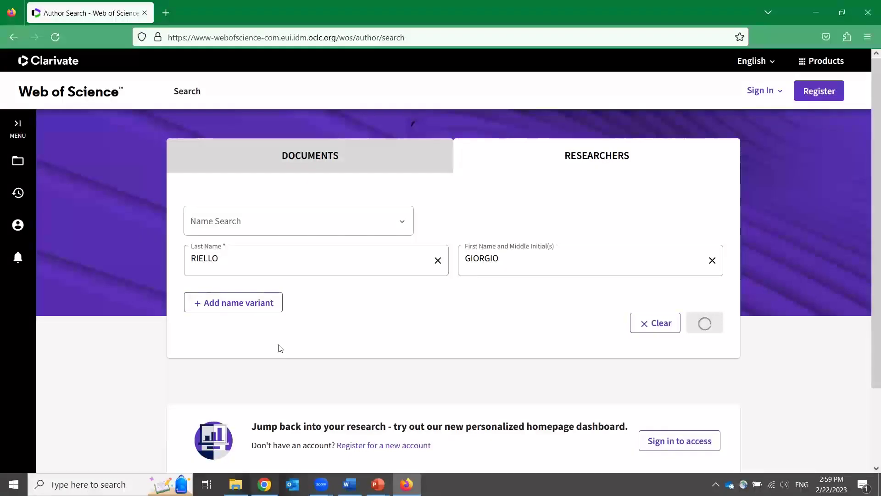
Open the first author record in the researcher search results.
scroll(282, 347, "down", 3)
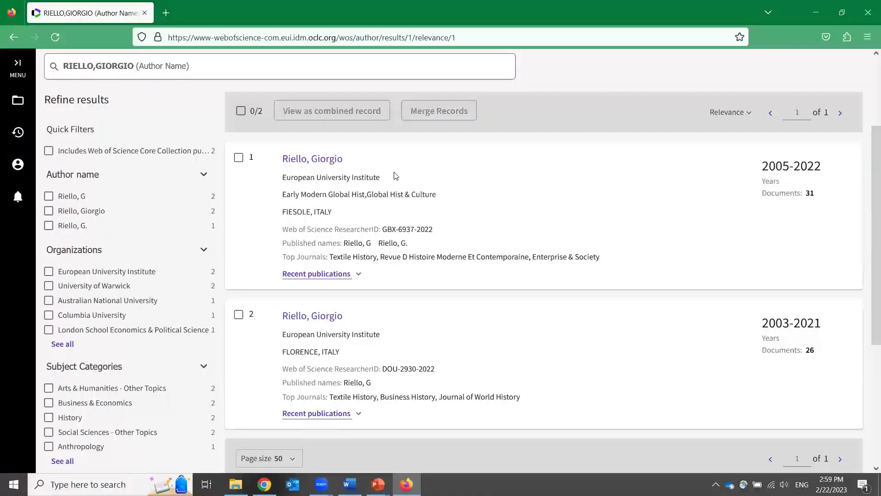
left_click(305, 162)
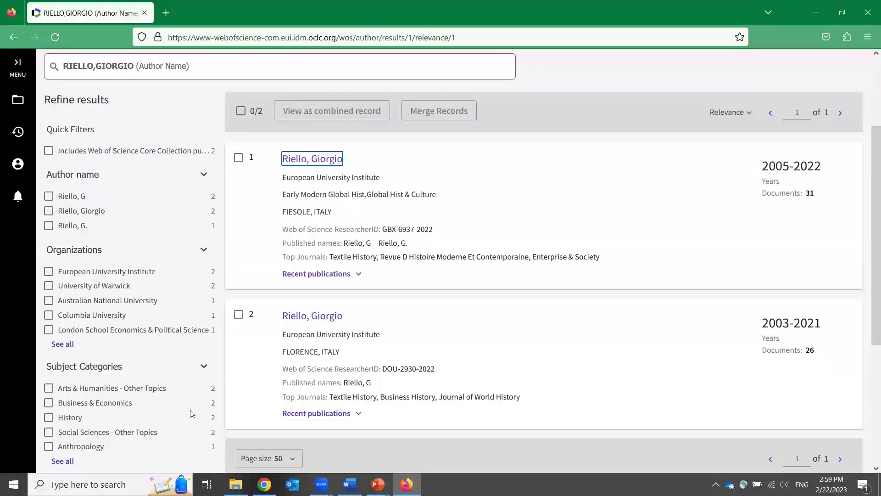
left_click(324, 160)
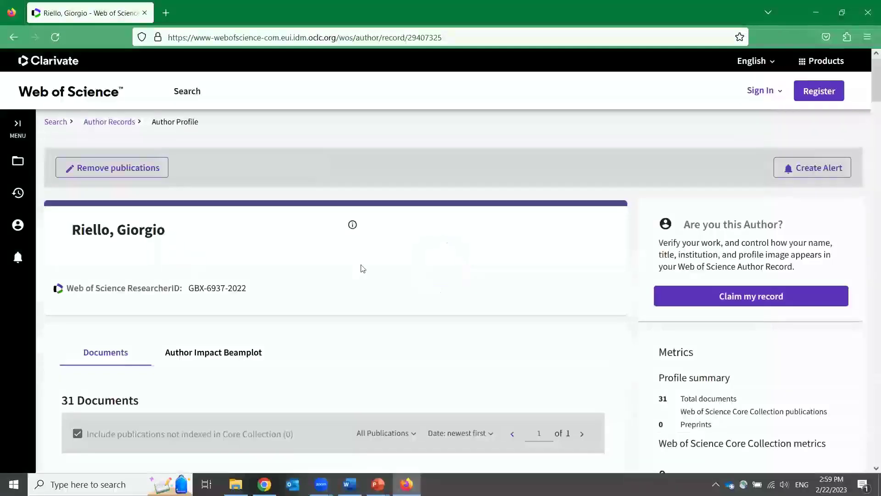
Examine the author record's publication list, Web of Science Core Collection metrics, beamplot summary and profile details.
scroll(452, 272, "down", 10)
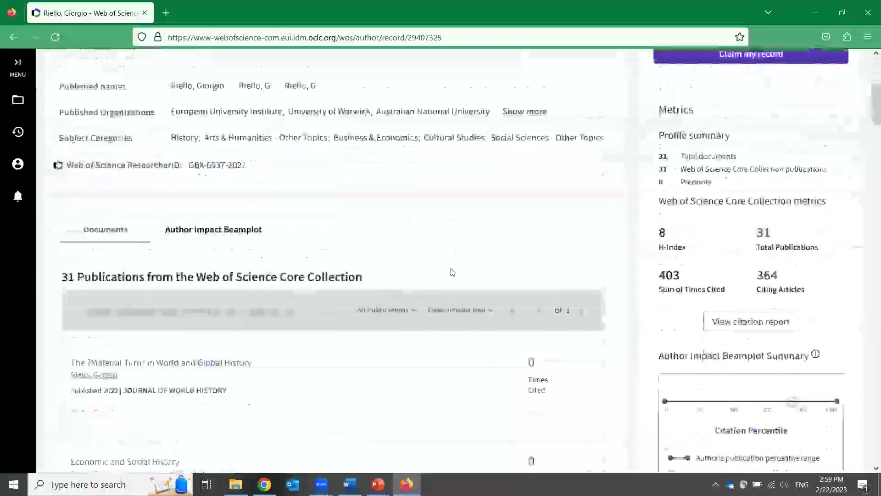
scroll(452, 272, "down", 10)
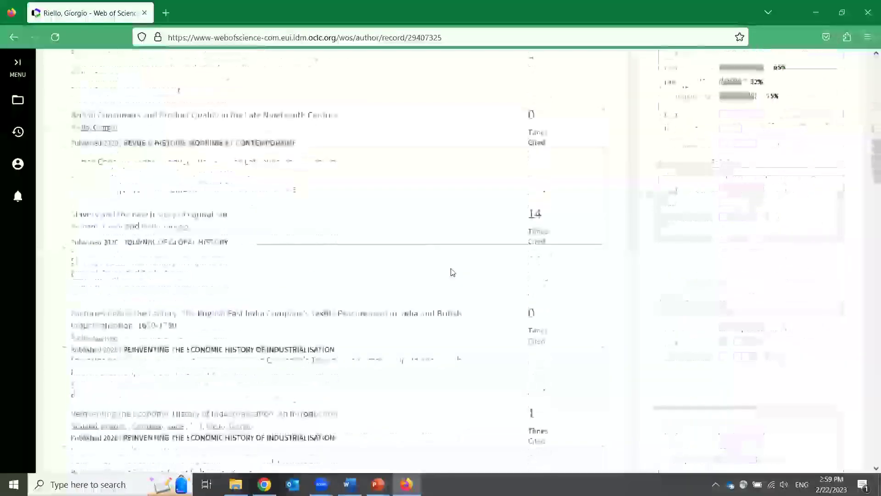
scroll(452, 273, "up", 5)
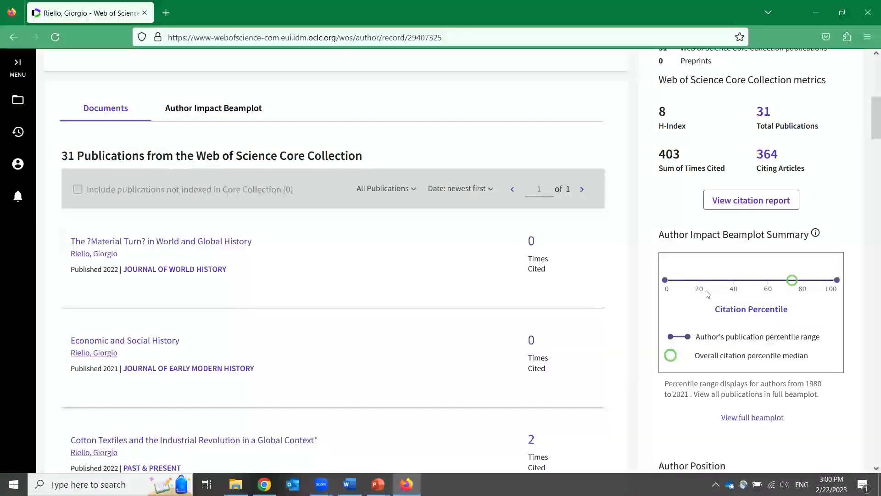
scroll(588, 330, "up", 3)
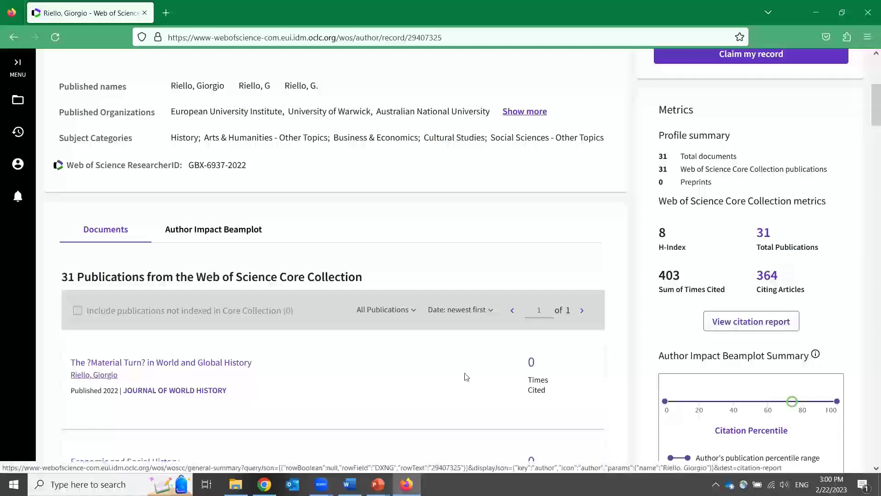
scroll(477, 355, "up", 3)
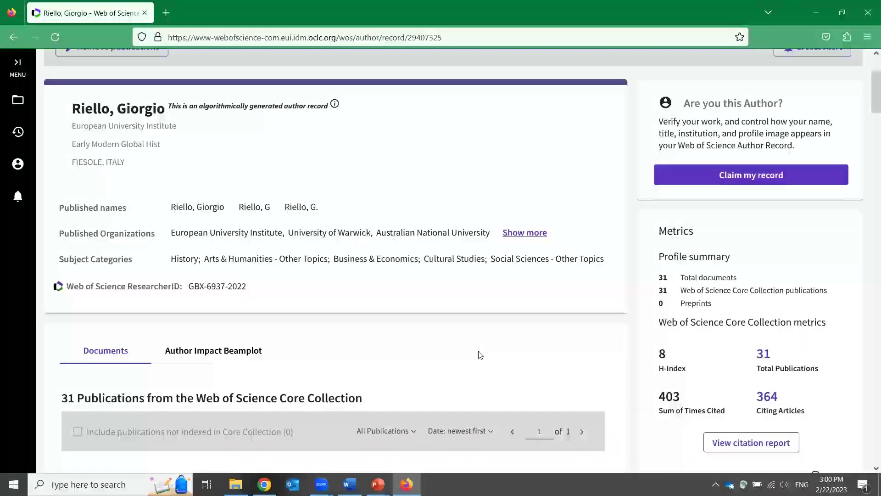
scroll(479, 354, "up", 3)
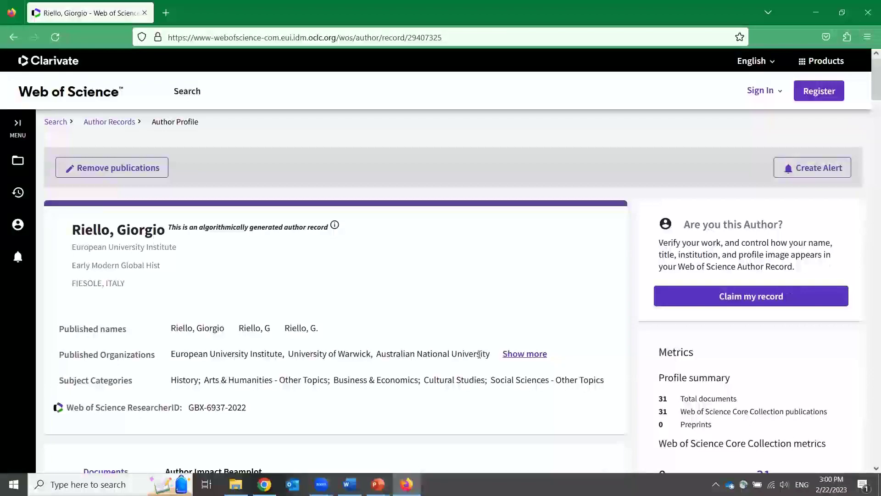
scroll(480, 355, "down", 15)
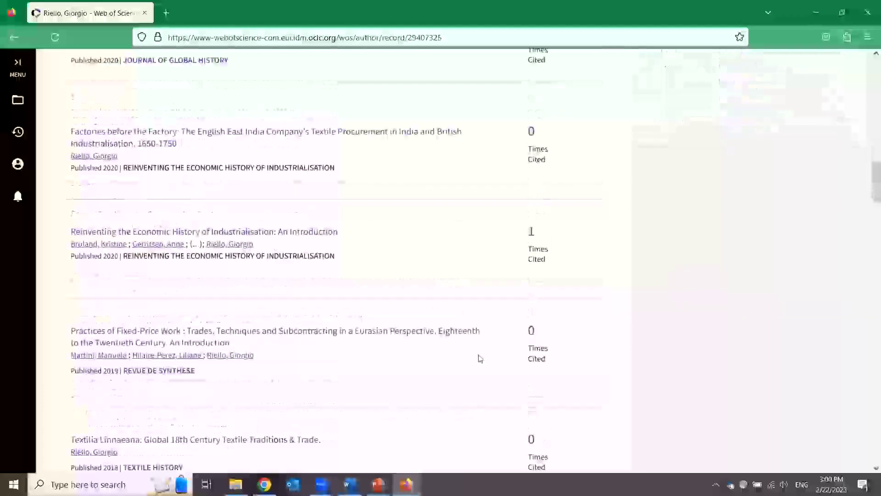
scroll(480, 357, "up", 15)
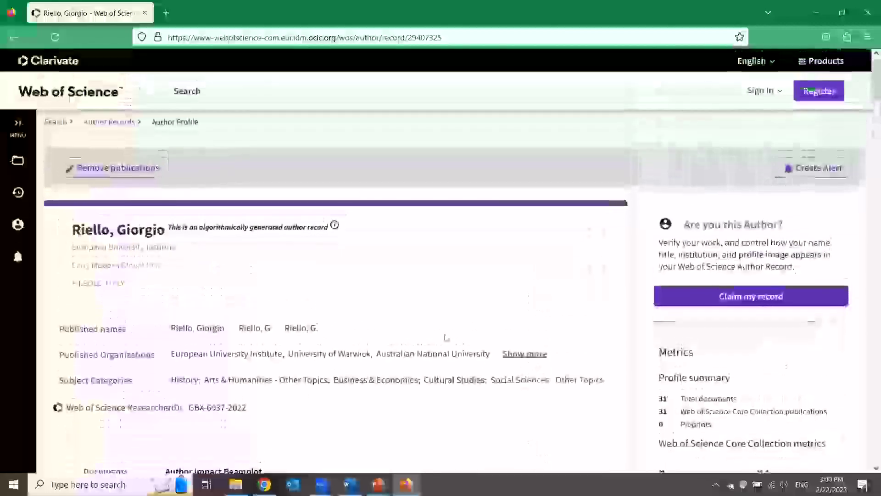
Return to the search page, switch to the Documents search and review its search fields, keeping All Fields.
left_click(56, 122)
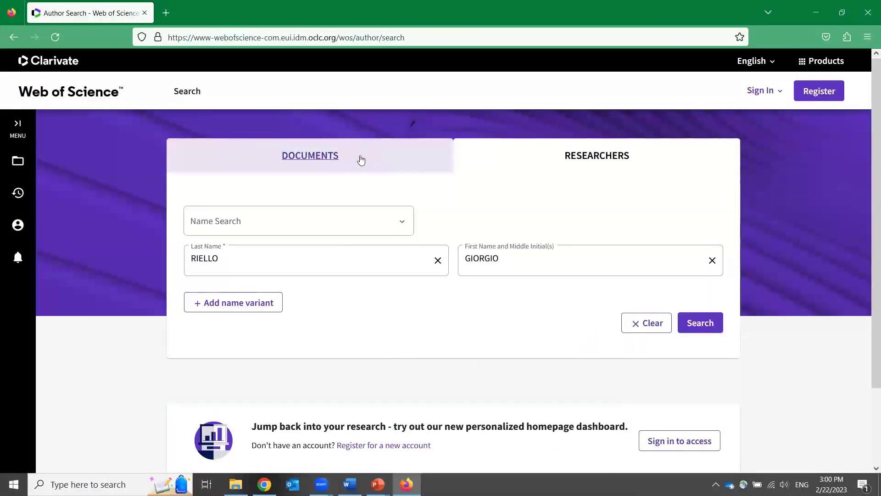
left_click(319, 164)
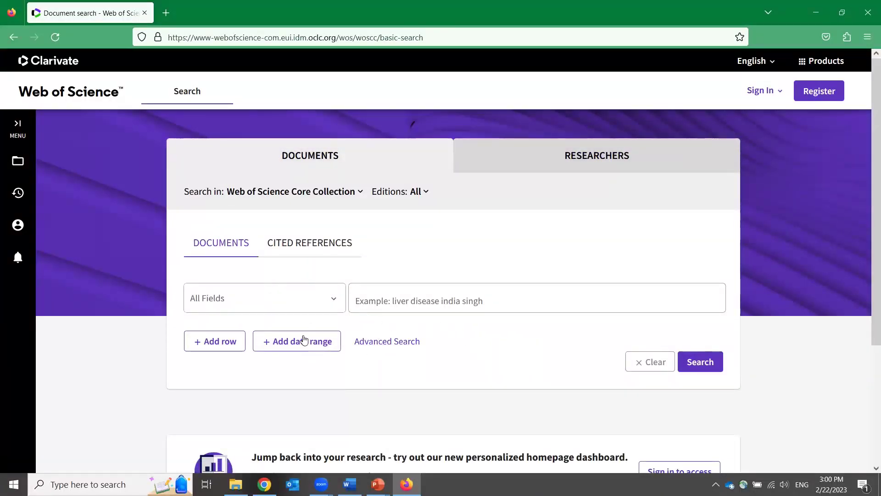
left_click(311, 301)
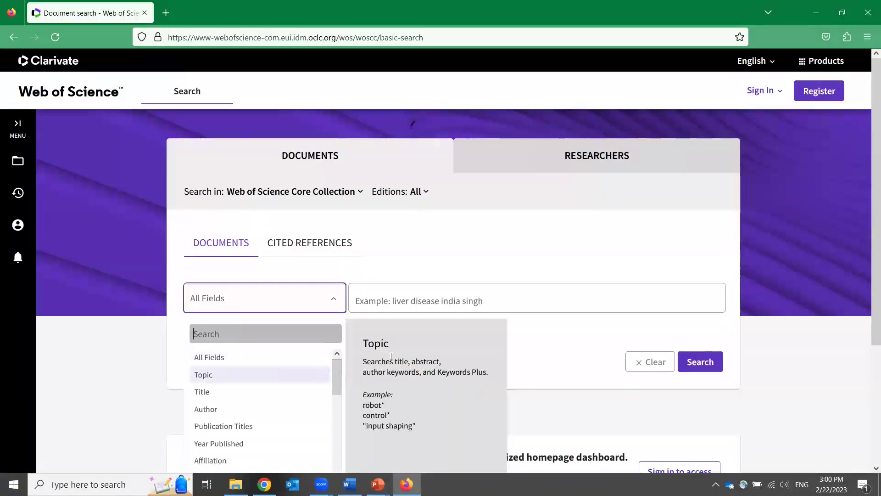
scroll(391, 356, "down", 3)
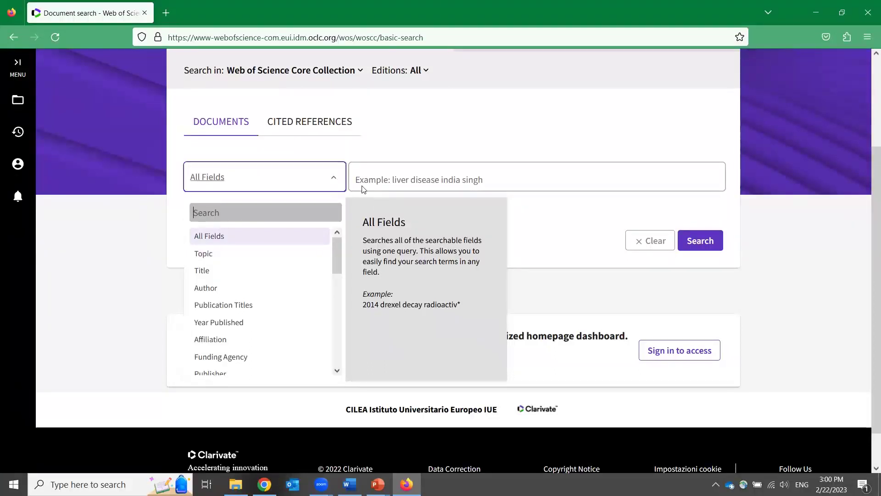
left_click(544, 228)
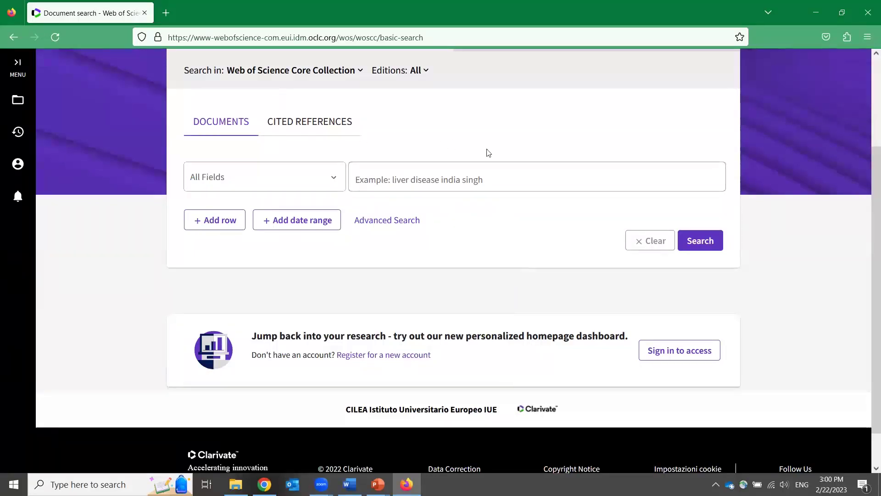
Open the Cited References search and enter the author's full name as the cited author.
left_click(325, 127)
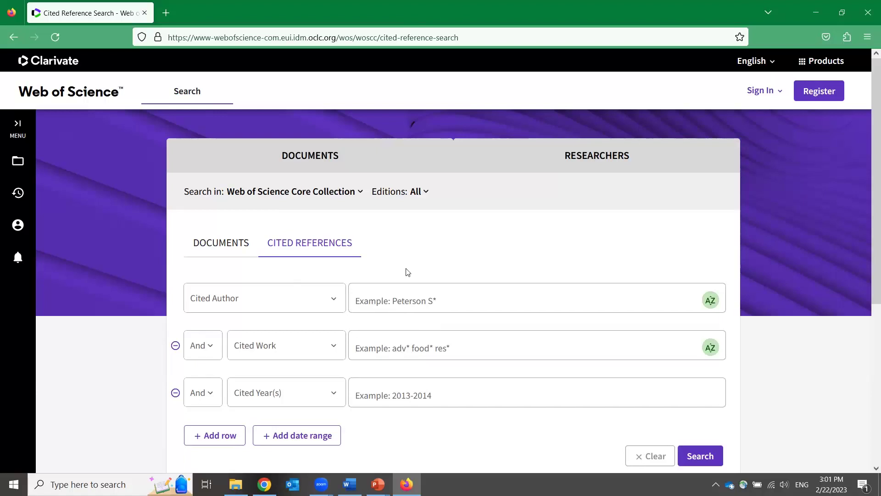
left_click(395, 302)
type("riello")
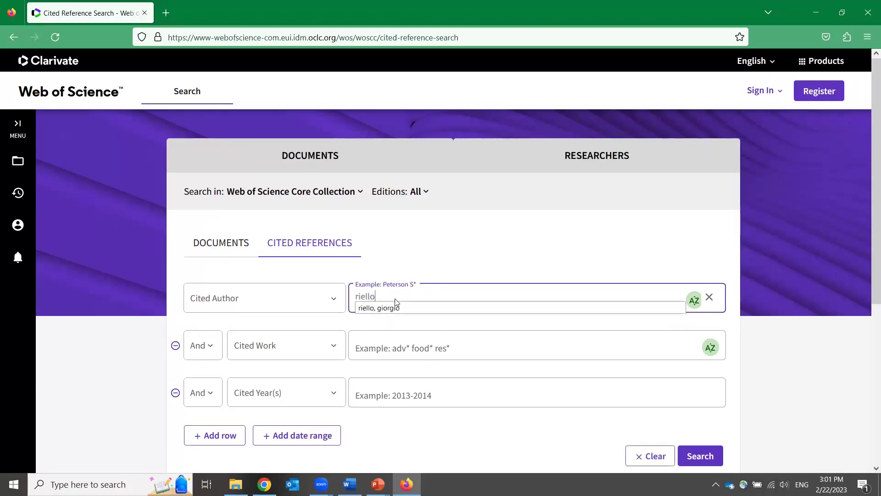
key("Down")
key("Return")
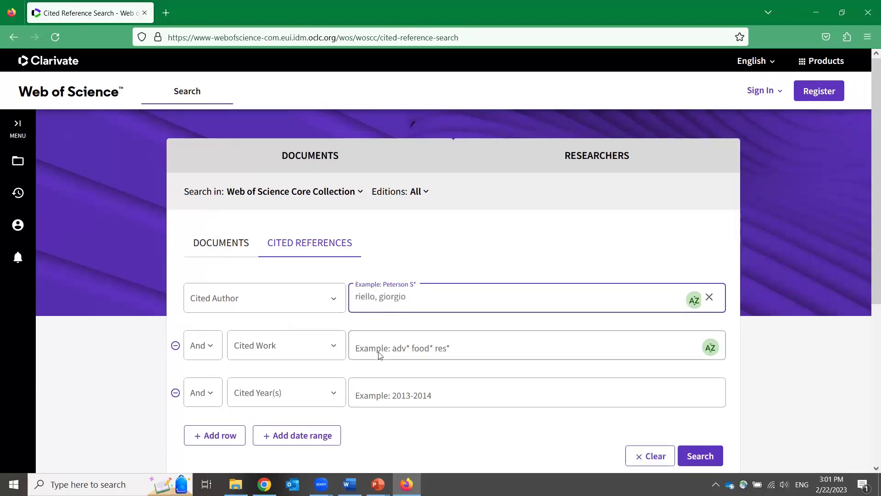
Set the cited work to "Cotton: the fabric that made the modern world" and run the cited reference search.
left_click(377, 343)
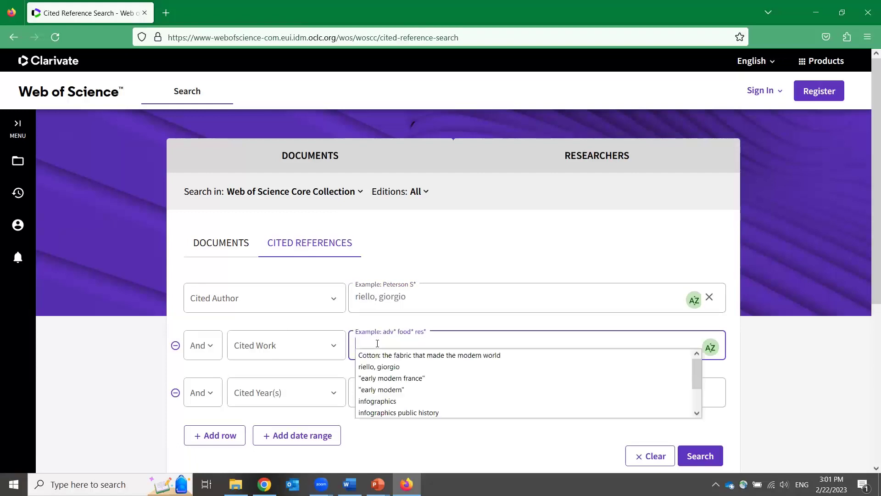
left_click(374, 353)
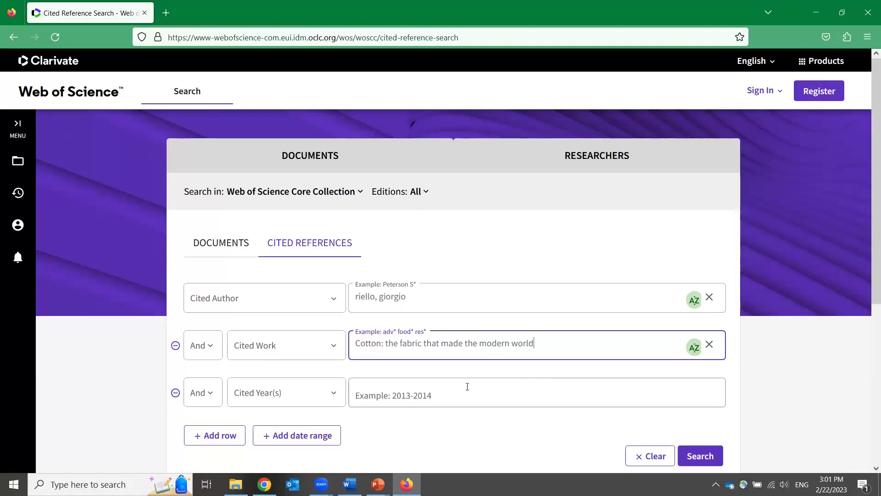
scroll(590, 388, "down", 2)
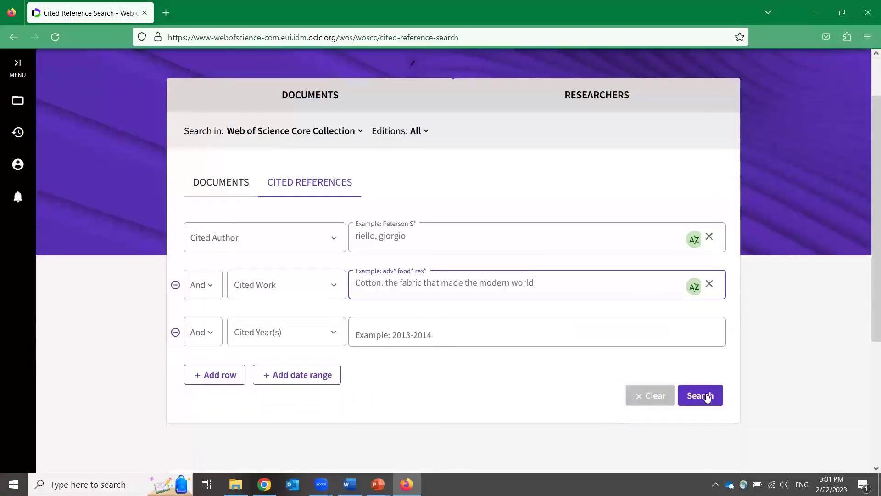
left_click(717, 397)
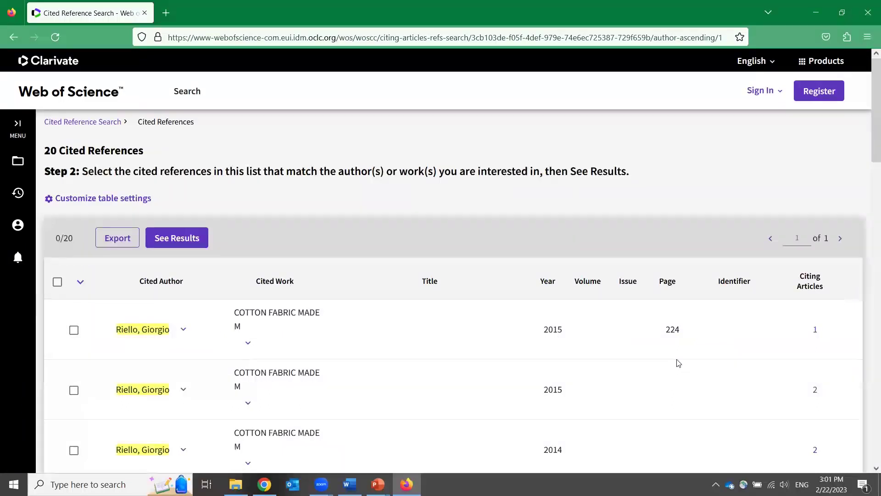
Select all the listed cited references and look through the articles that cite them.
scroll(115, 356, "down", 5)
scroll(92, 330, "up", 5)
left_click(57, 282)
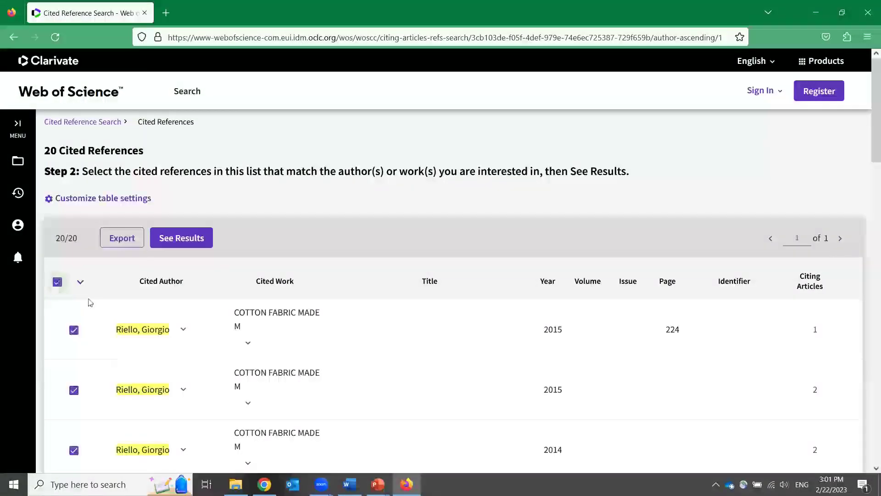
left_click(195, 237)
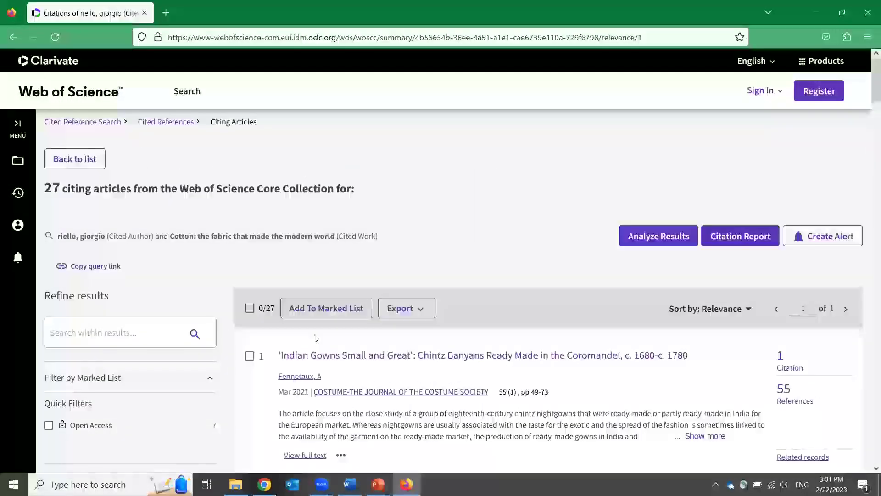
scroll(315, 339, "down", 4)
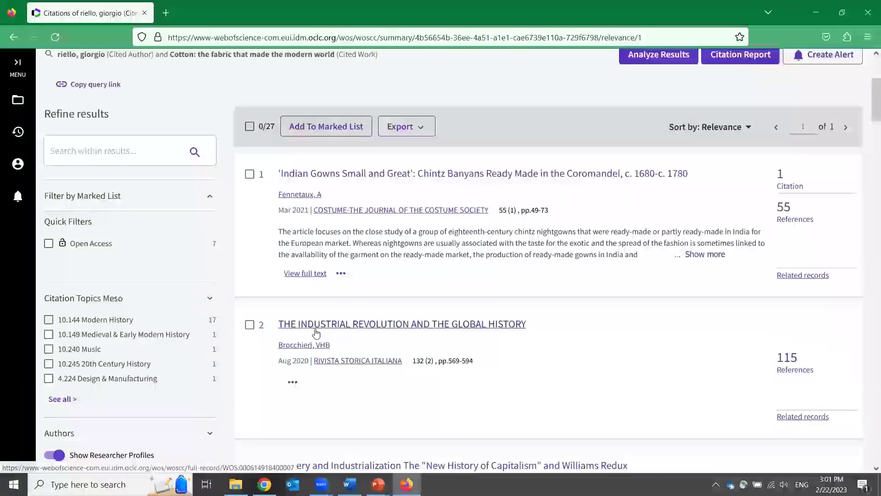
scroll(315, 335, "down", 4)
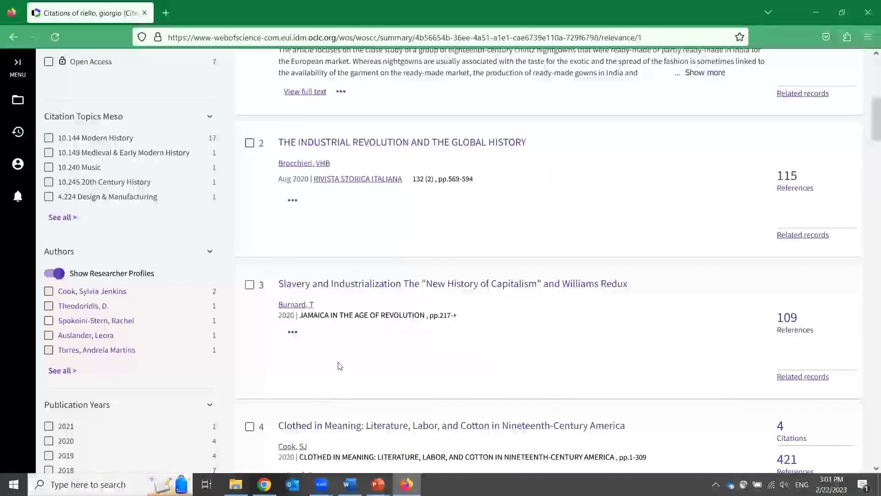
scroll(341, 366, "down", 10)
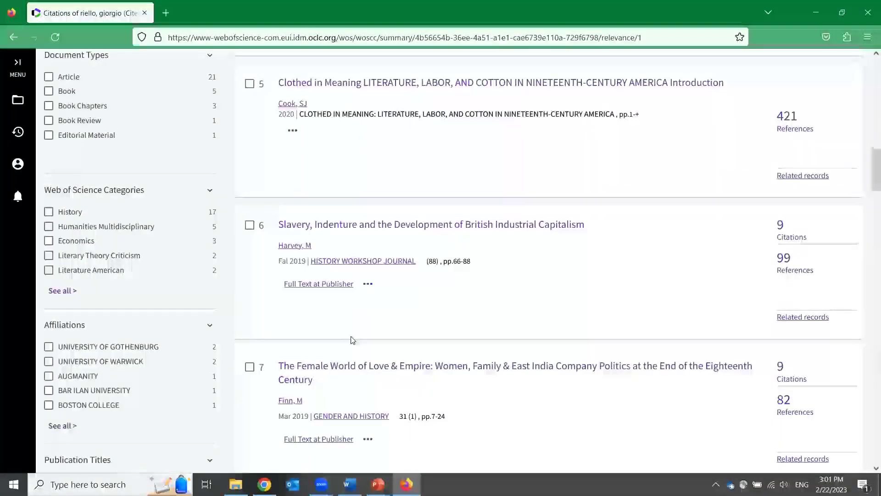
scroll(350, 340, "up", 10)
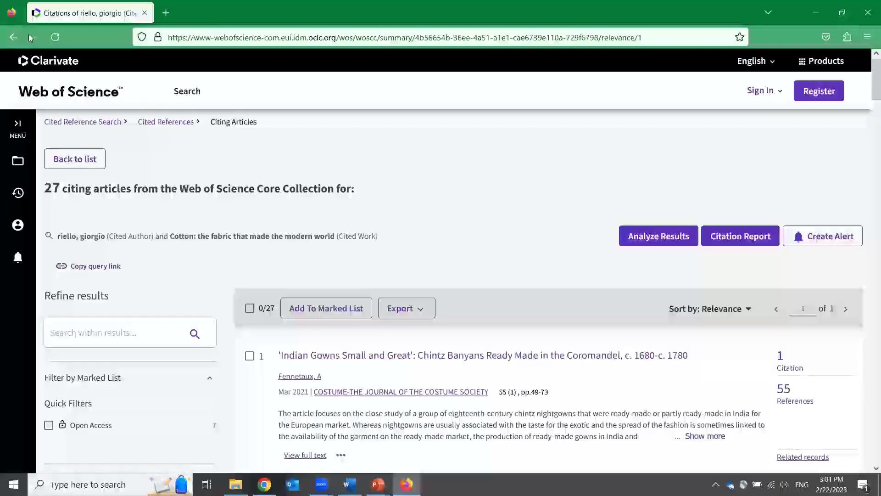
Leave the citing articles for the Web of Science search page, and connect to IngentaConnect through the link in the PowerPoint slide show.
left_click(87, 95)
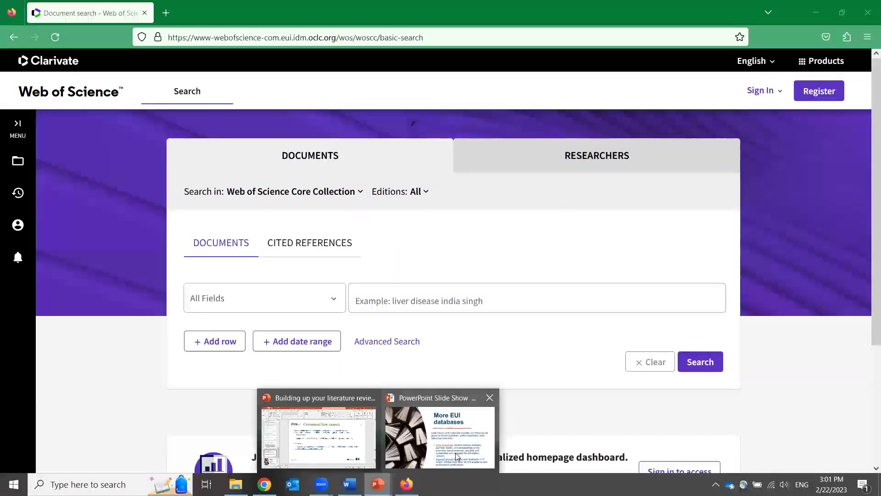
left_click(455, 452)
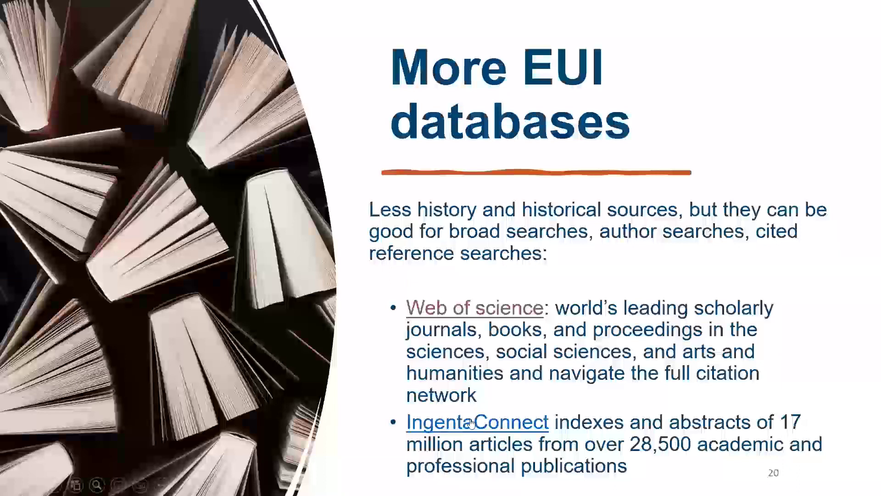
left_click(449, 412)
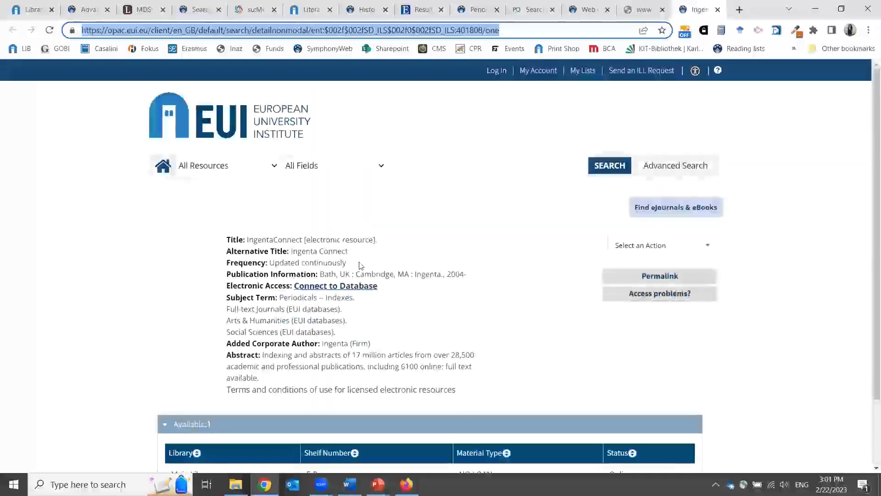
left_click(335, 339)
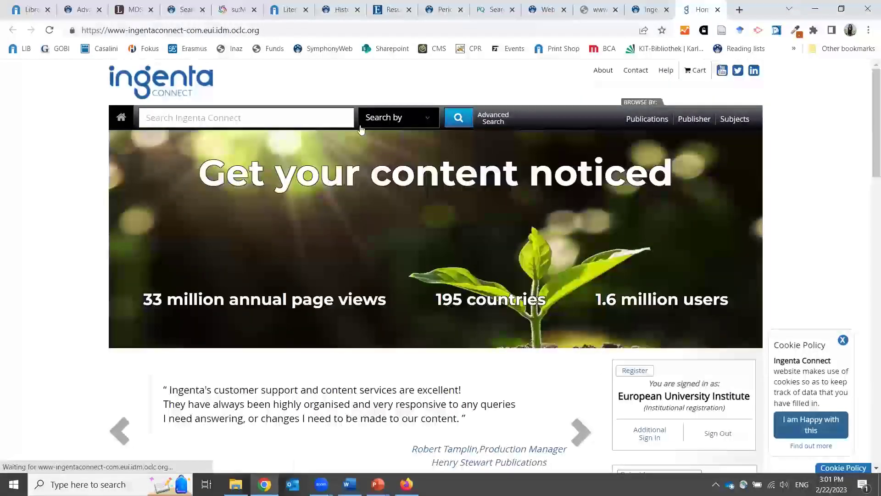
Try to open the Advanced Search of Ingenta Connect and return to its home page.
left_click(498, 120)
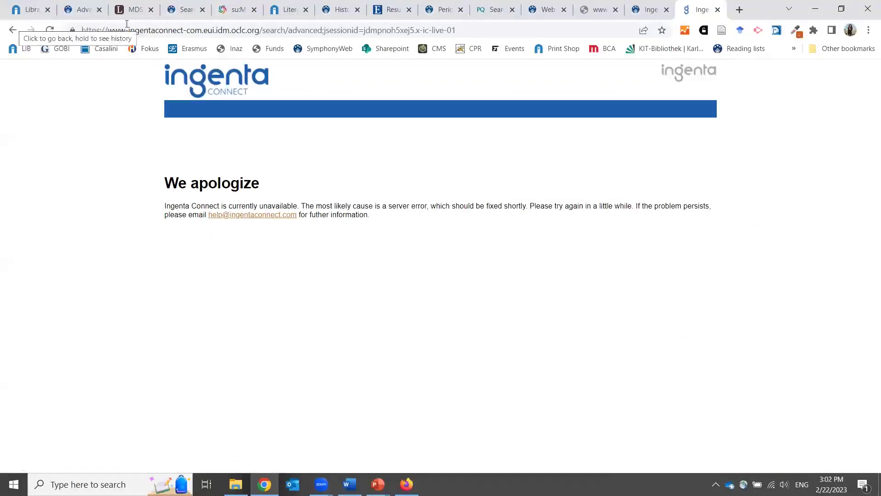
left_click(13, 30)
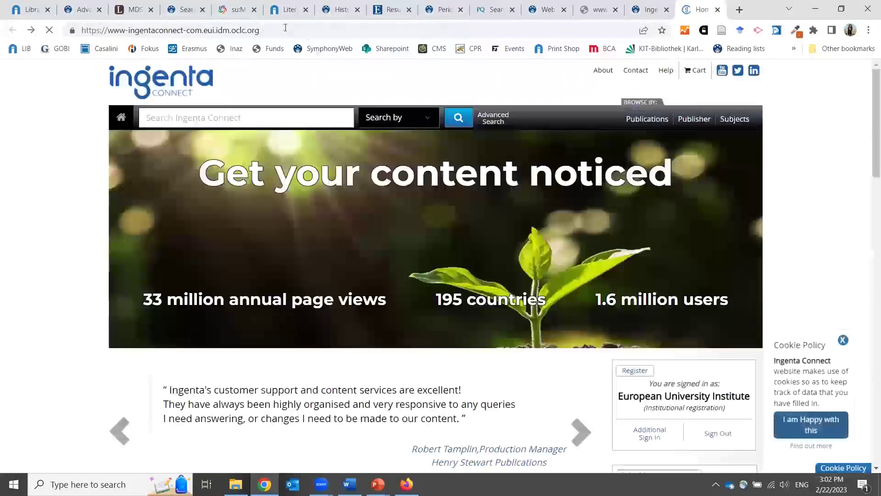
Copy the Ingenta Connect home page address and open it in a new Firefox tab.
left_click(285, 28)
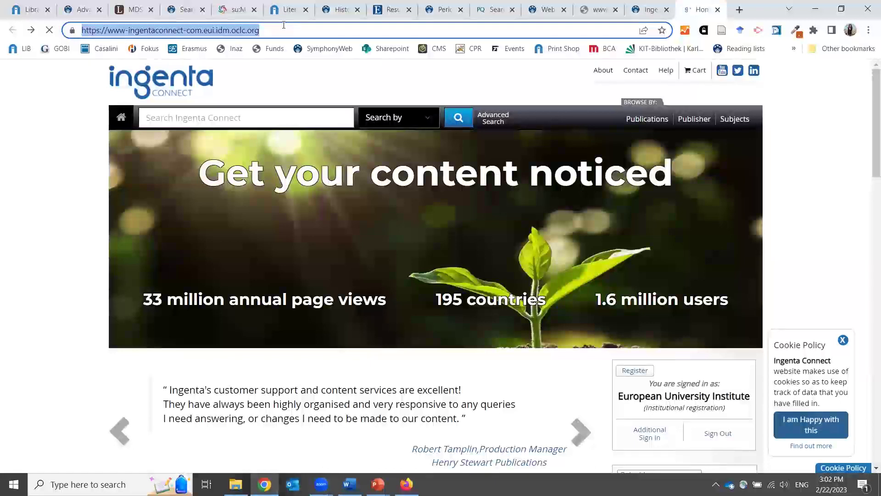
key("ctrl+c")
key("alt+Tab")
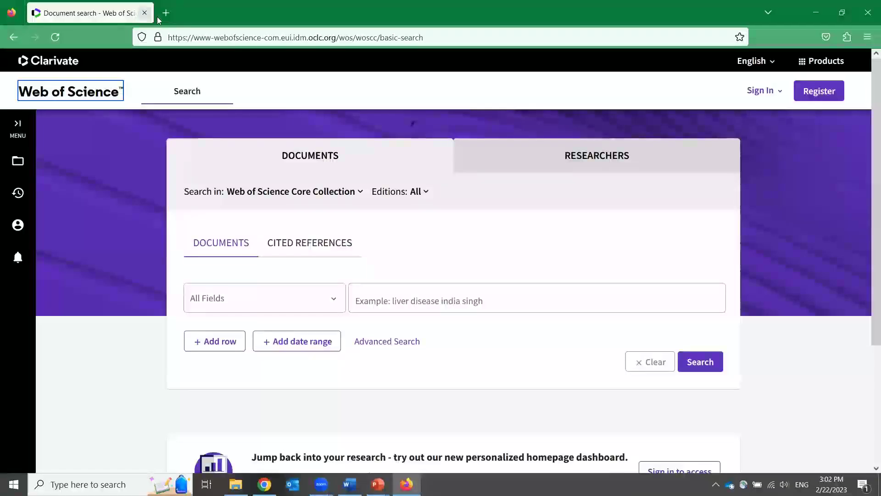
left_click(157, 17)
key("ctrl+v")
key("Return")
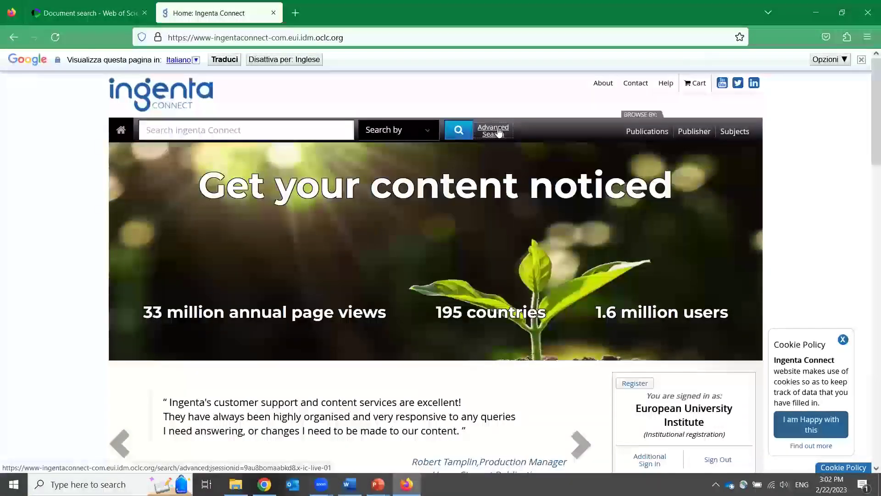
Open Ingenta Connect's Advanced Search and review its search fields, display filters and sorting options.
left_click(499, 133)
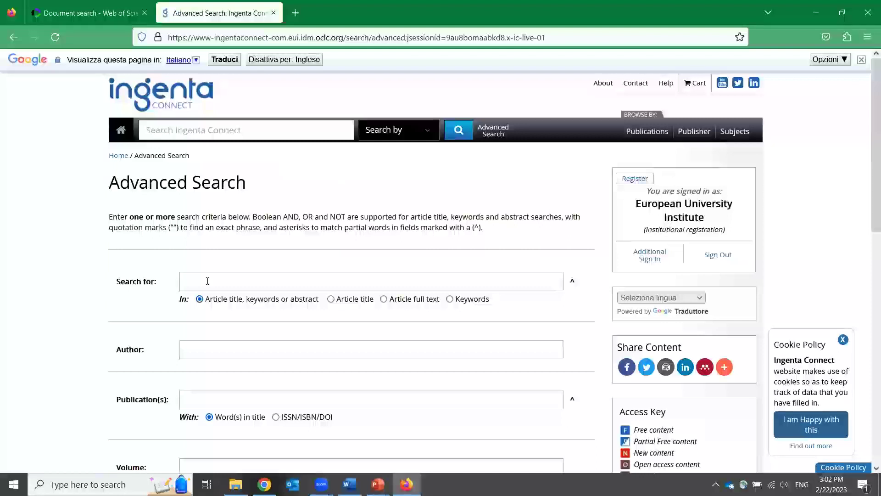
scroll(35, 308, "down", 5)
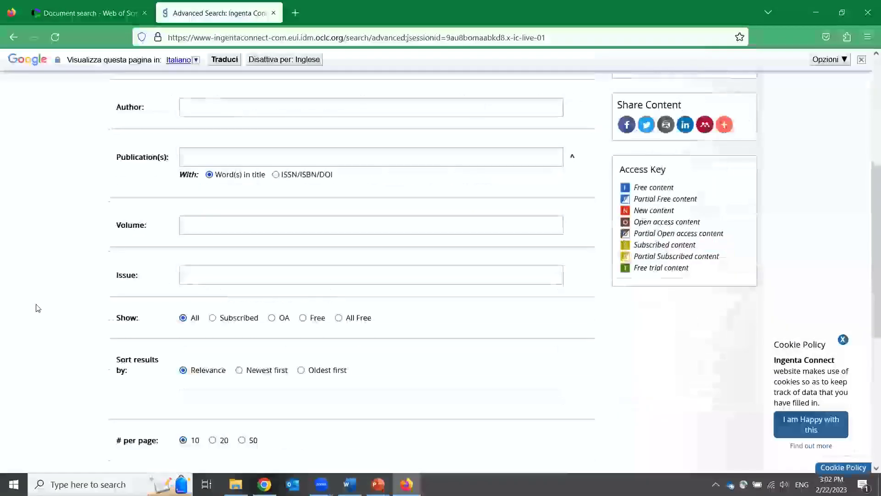
scroll(37, 308, "down", 6)
scroll(37, 307, "up", 10)
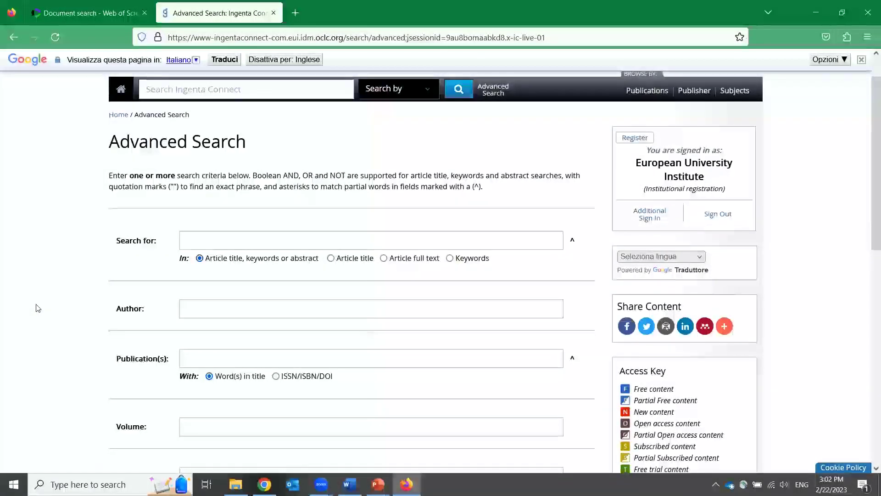
scroll(37, 308, "down", 3)
scroll(38, 308, "up", 4)
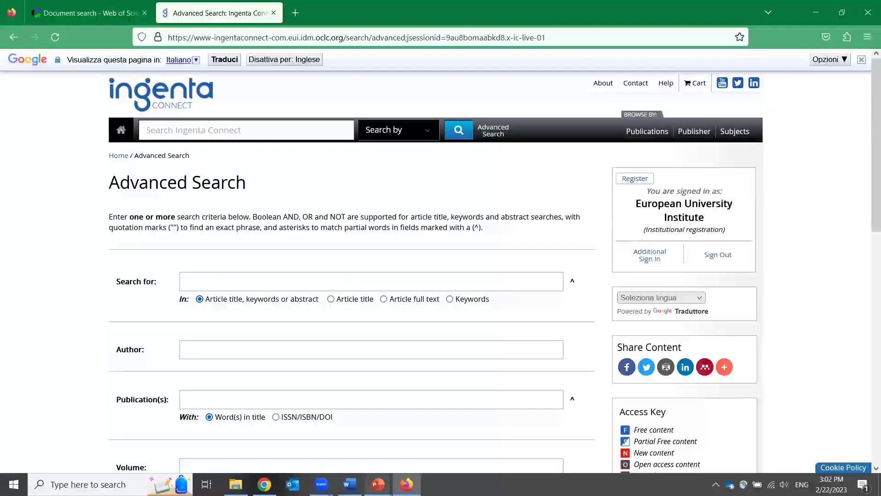
Switch back to the PowerPoint slide show and advance to the "More: national bibliographies" slide.
mouse_move(378, 484)
left_click(423, 460)
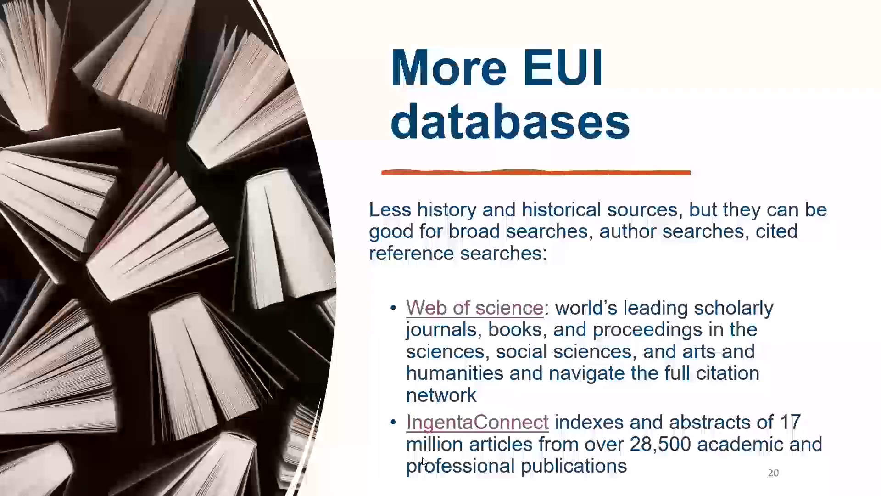
left_click(423, 457)
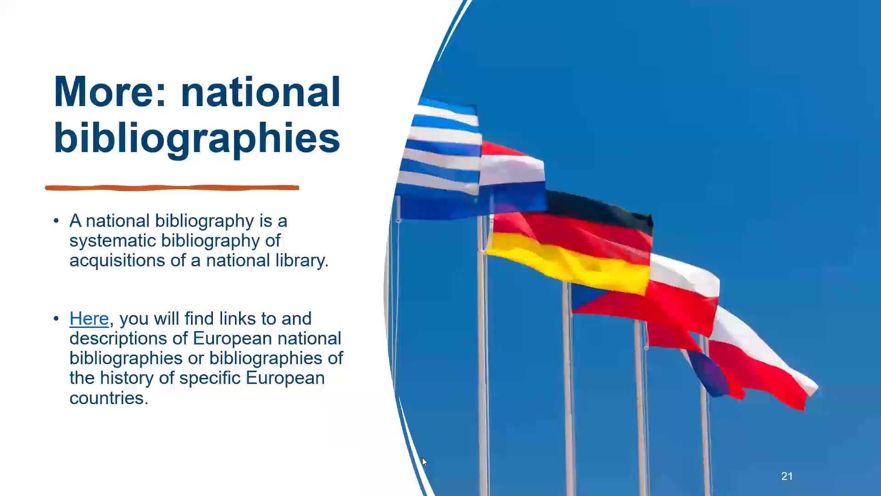